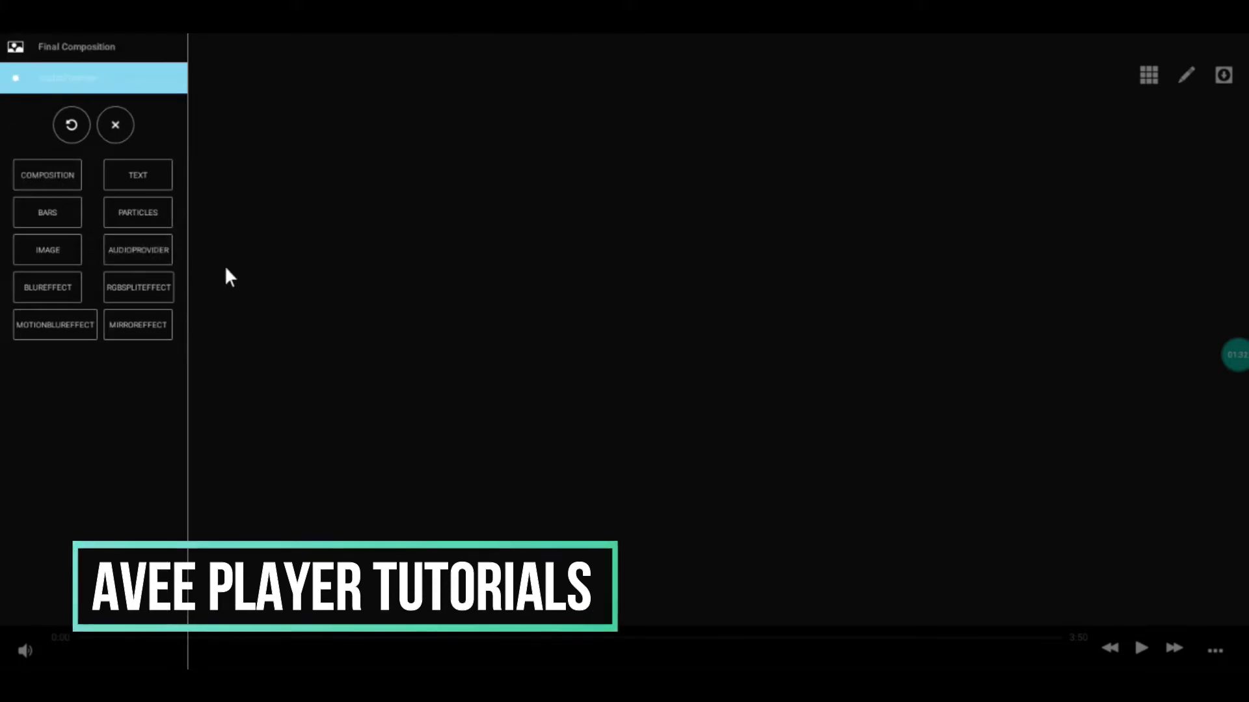
Switch the audio Sample Provider to Spectrum2
{"action": "left_click", "coordinate": [138, 91]}
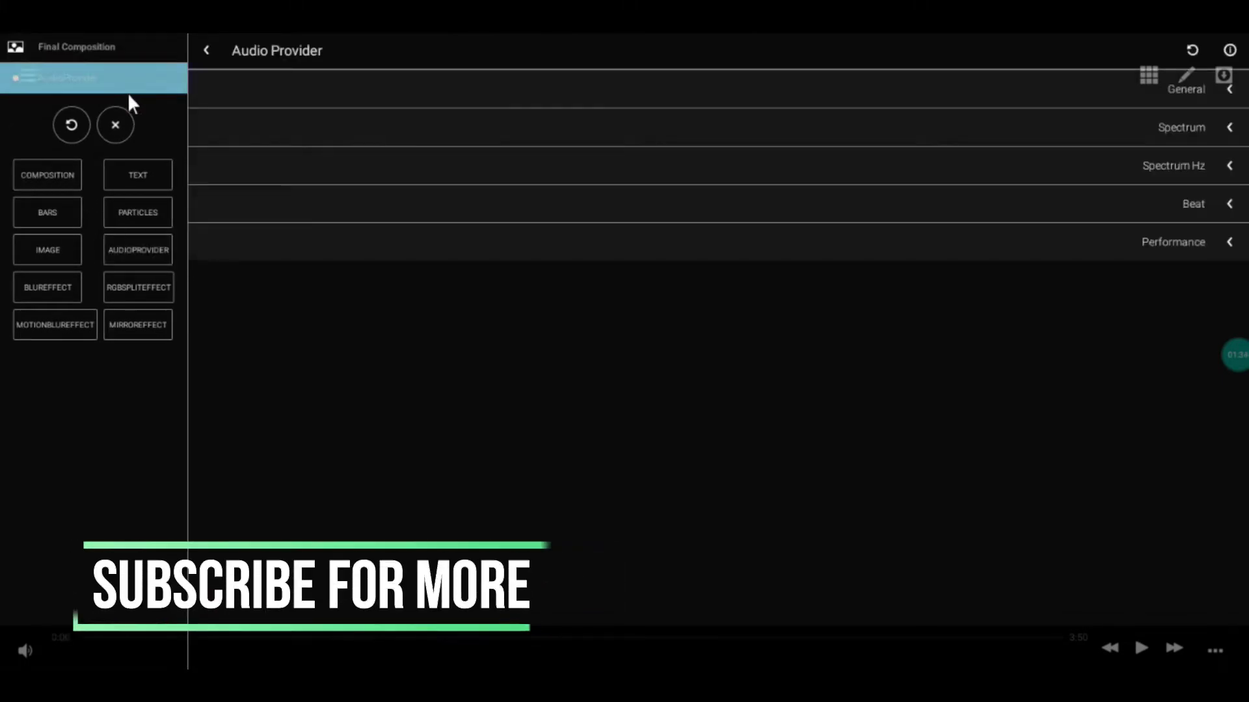
{"action": "left_click", "coordinate": [1167, 156]}
{"action": "left_click", "coordinate": [1168, 202]}
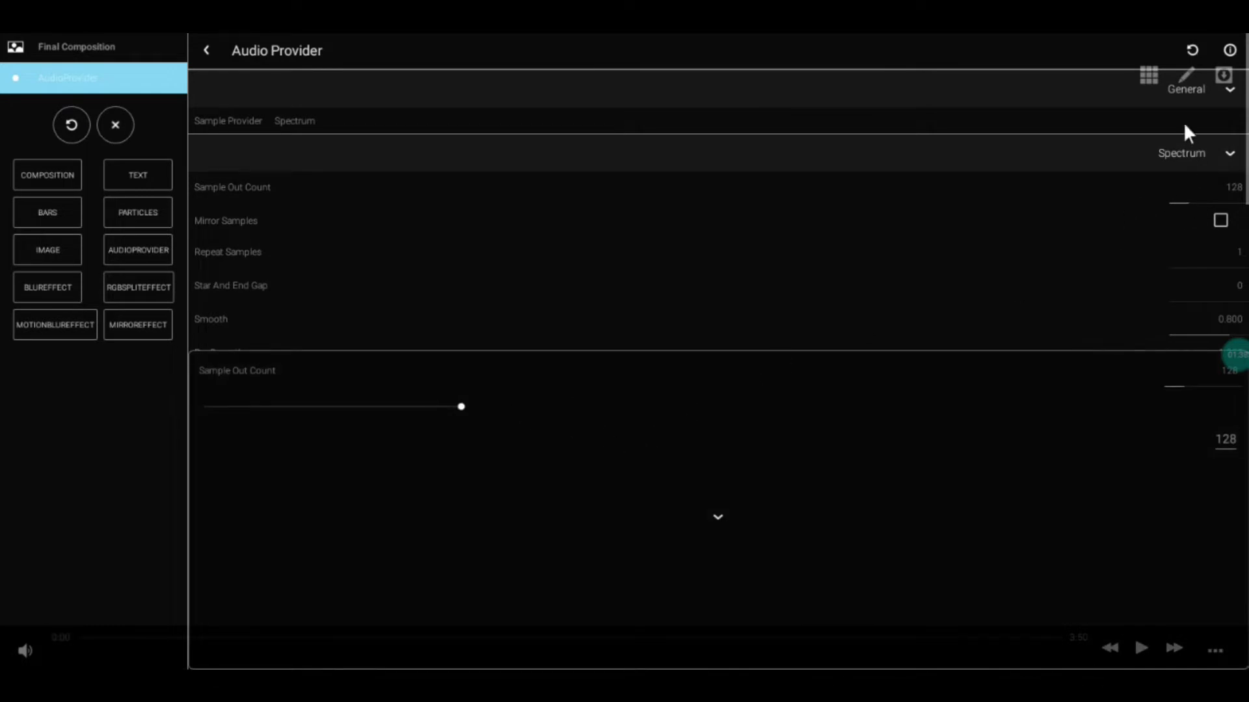
{"action": "left_click", "coordinate": [306, 135]}
{"action": "left_click", "coordinate": [306, 152]}
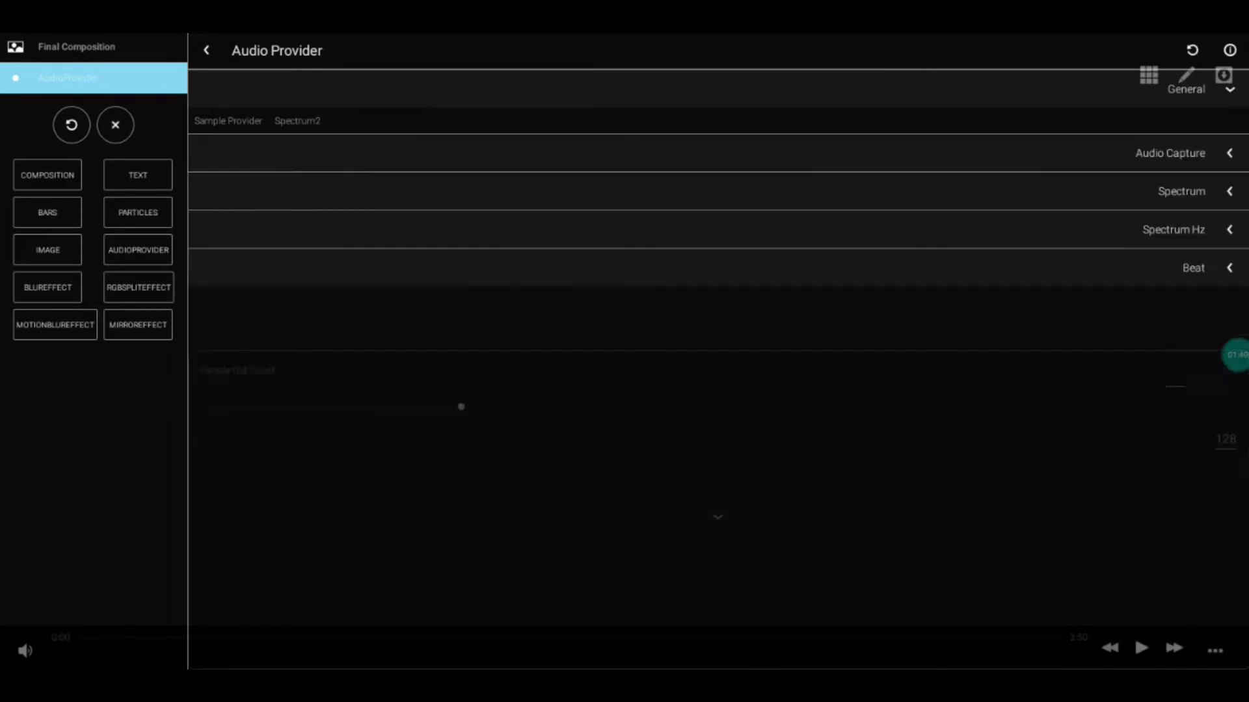
Raise the Audio Capture duration to about 170 ms
{"action": "left_click", "coordinate": [1199, 168]}
{"action": "left_click", "coordinate": [1204, 190]}
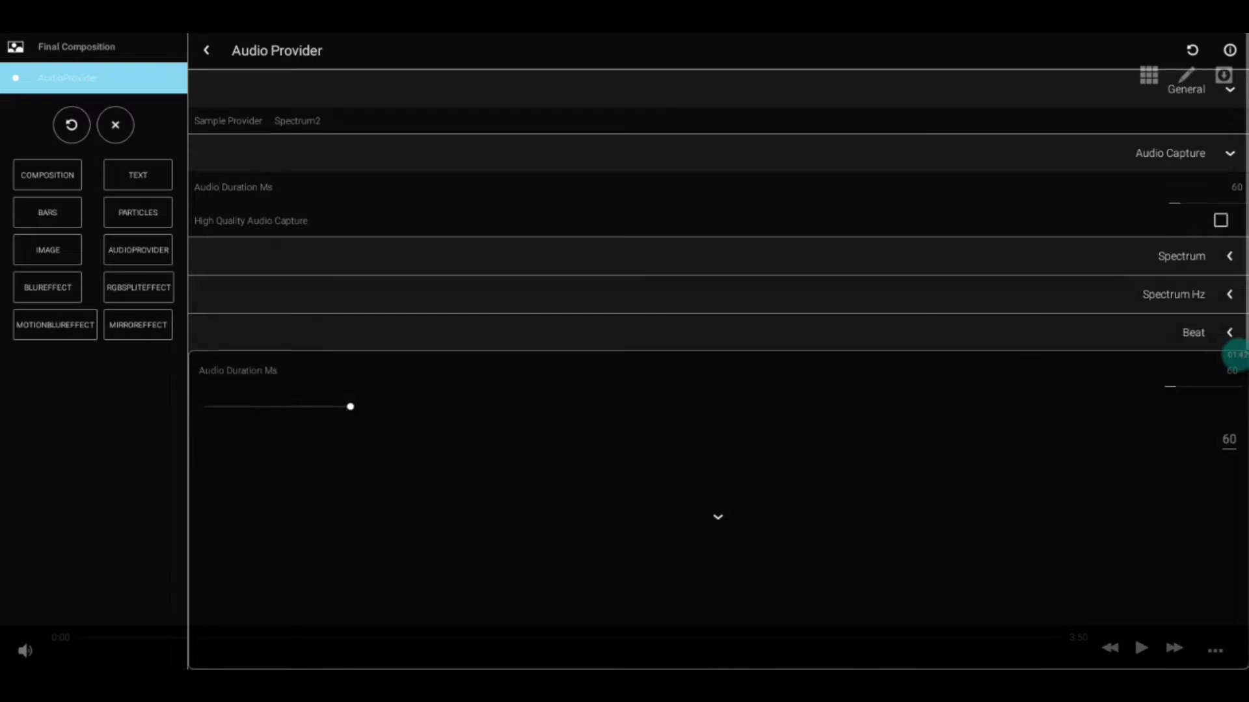
{"action": "left_click_drag", "start_coordinate": [549, 240], "coordinate": [9, 528]}
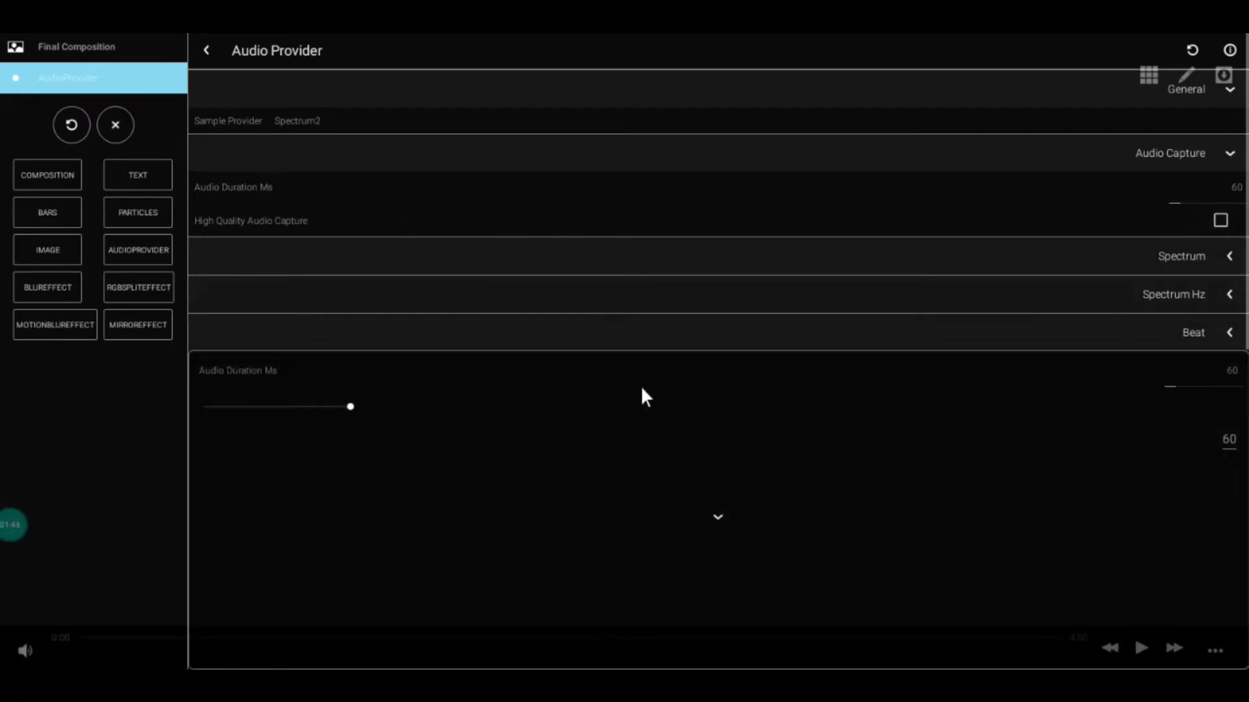
{"action": "left_click_drag", "start_coordinate": [635, 405], "coordinate": [755, 407]}
Set Spectrum Sample Out Count to 260, Smooth to 2.5 and Output Multiplier to 0.970
{"action": "left_click", "coordinate": [1177, 272]}
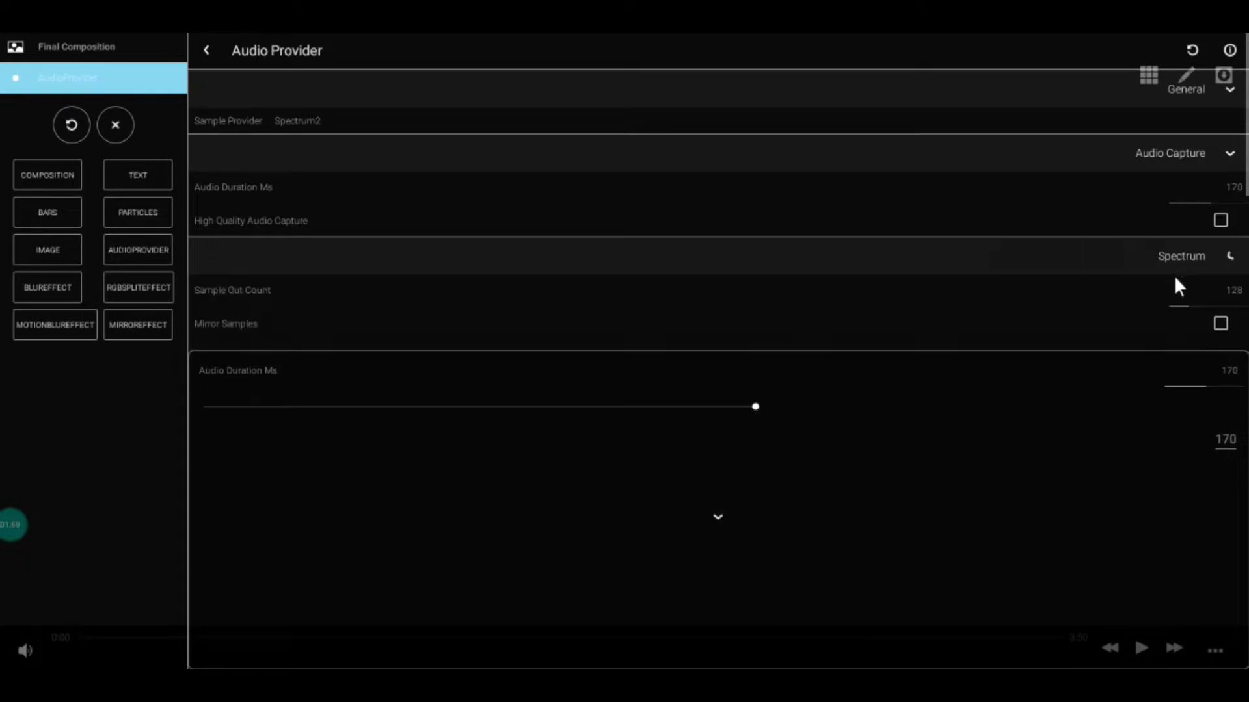
{"action": "left_click", "coordinate": [1180, 246]}
{"action": "scroll", "coordinate": [1203, 270], "scroll_direction": "down", "scroll_amount": 3}
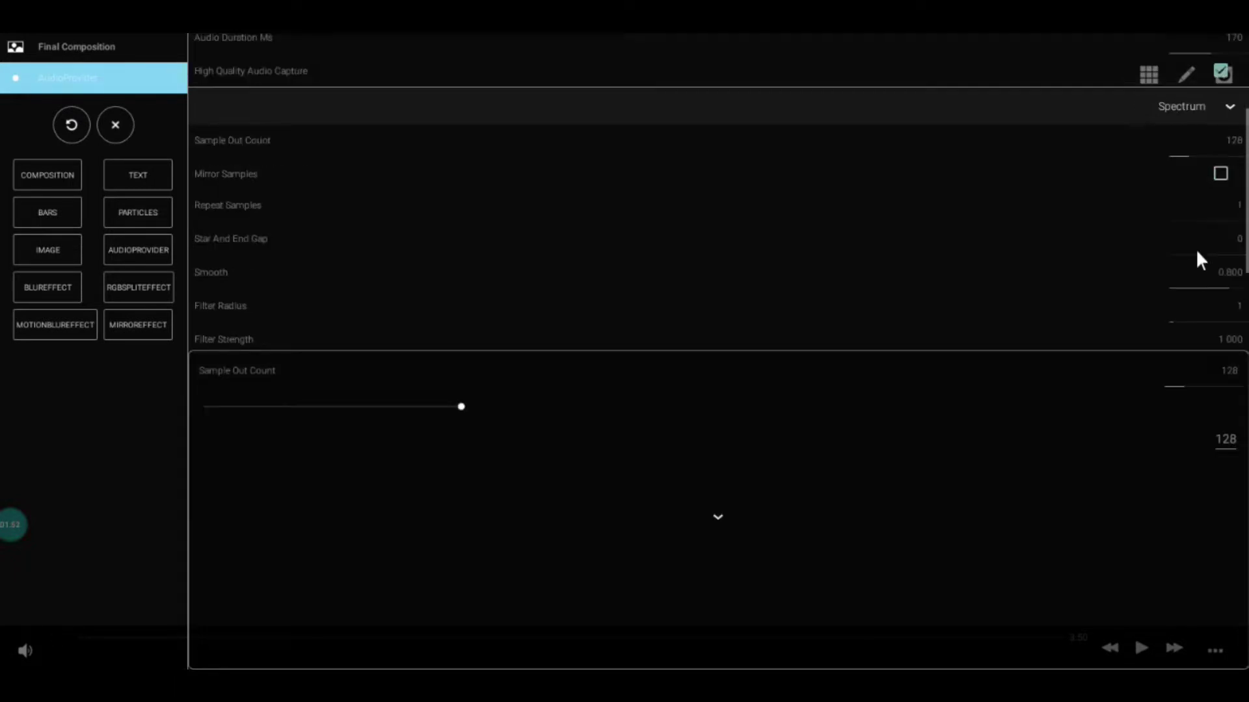
{"action": "left_click", "coordinate": [725, 409]}
{"action": "left_click", "coordinate": [1203, 222]}
{"action": "left_click", "coordinate": [1232, 439]}
{"action": "type", "text": "2.5"}
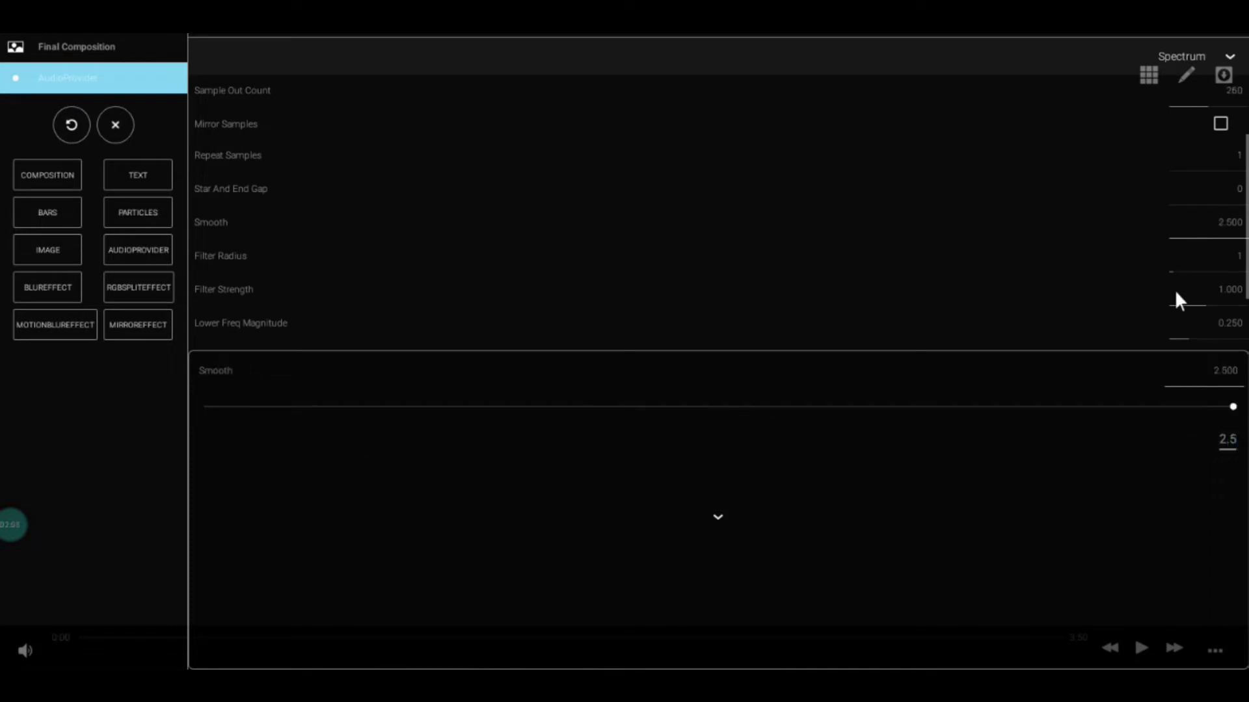
{"action": "left_click", "coordinate": [511, 407]}
In Spectrum Hz, set Lower Hz 0, Hz Linear Factor 0.750 and Freq Shift 0.900
{"action": "left_click", "coordinate": [1210, 297]}
{"action": "left_click", "coordinate": [1157, 197]}
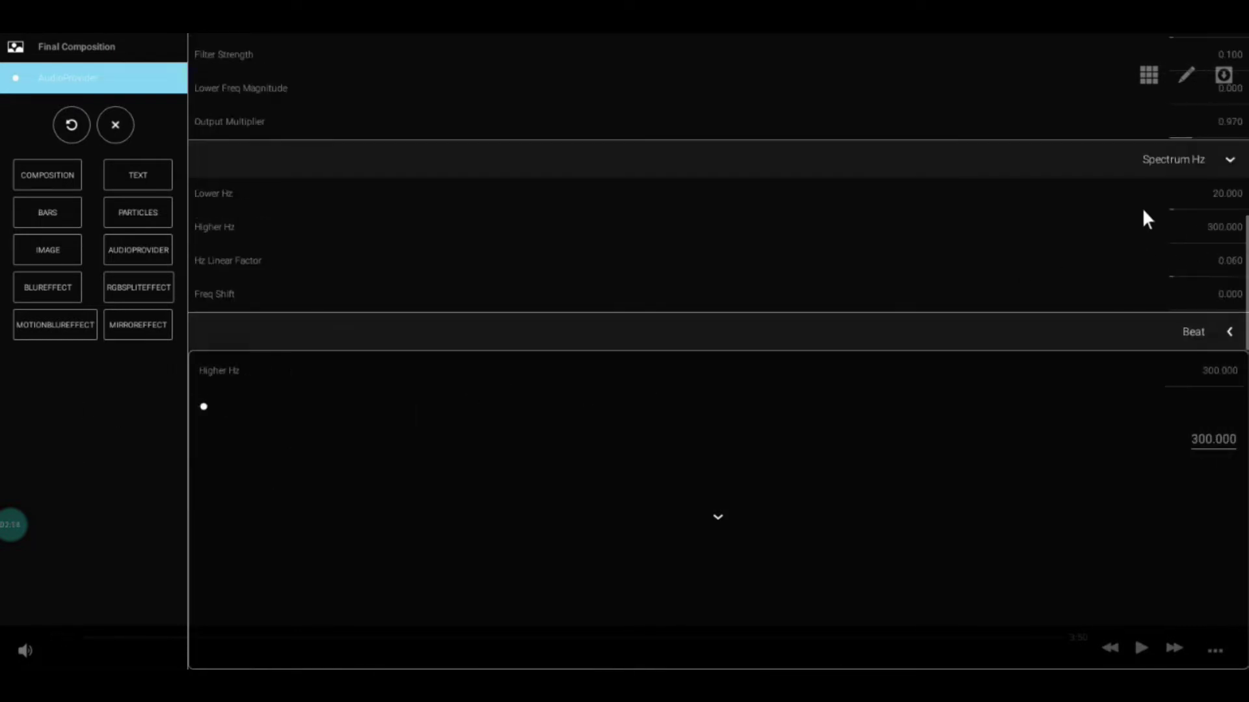
{"action": "left_click", "coordinate": [1106, 260]}
{"action": "left_click", "coordinate": [1106, 294]}
{"action": "left_click", "coordinate": [1130, 407]}
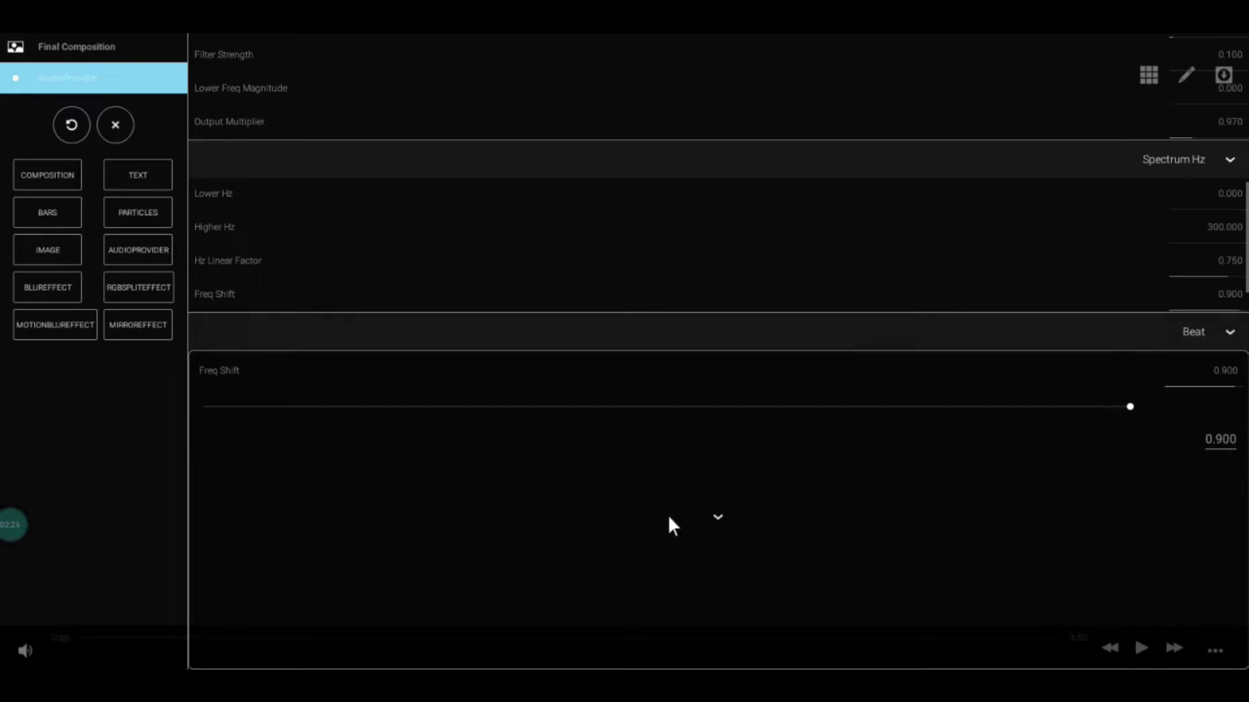
{"action": "left_click", "coordinate": [714, 517]}
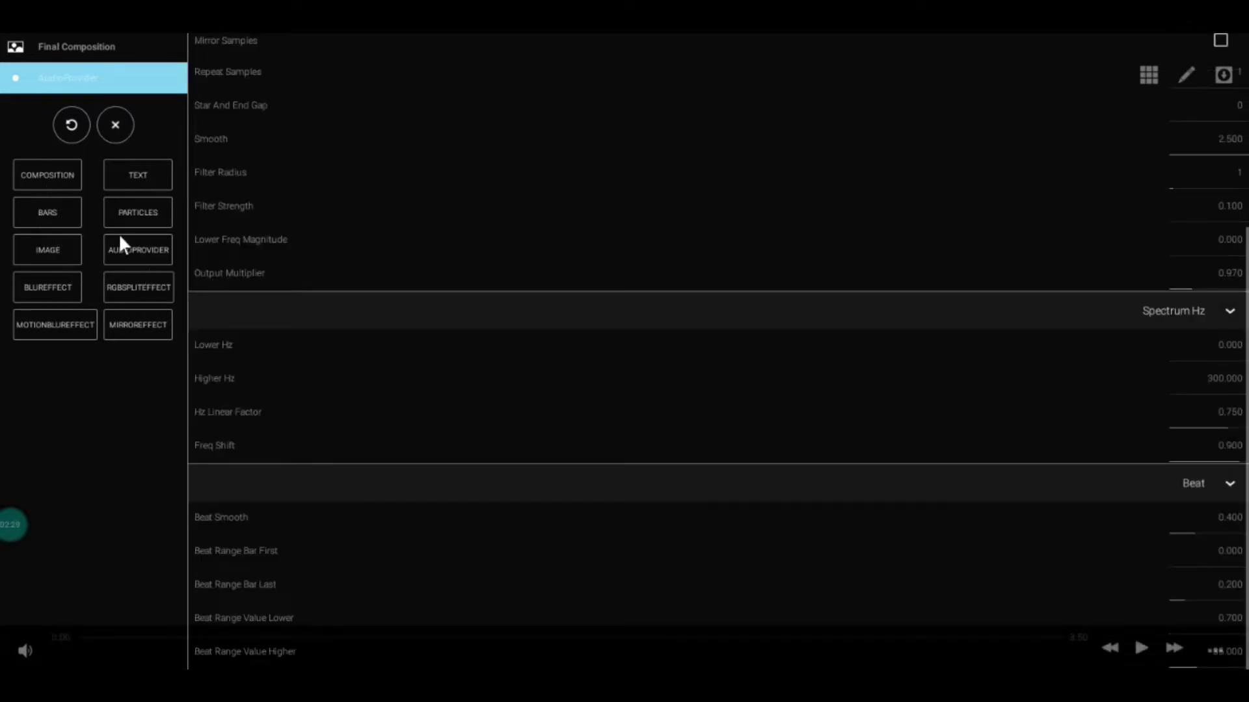
Add two Image layers and a Composition 1 containing a MirrorEffect
{"action": "left_click", "coordinate": [68, 255]}
{"action": "left_click", "coordinate": [68, 270]}
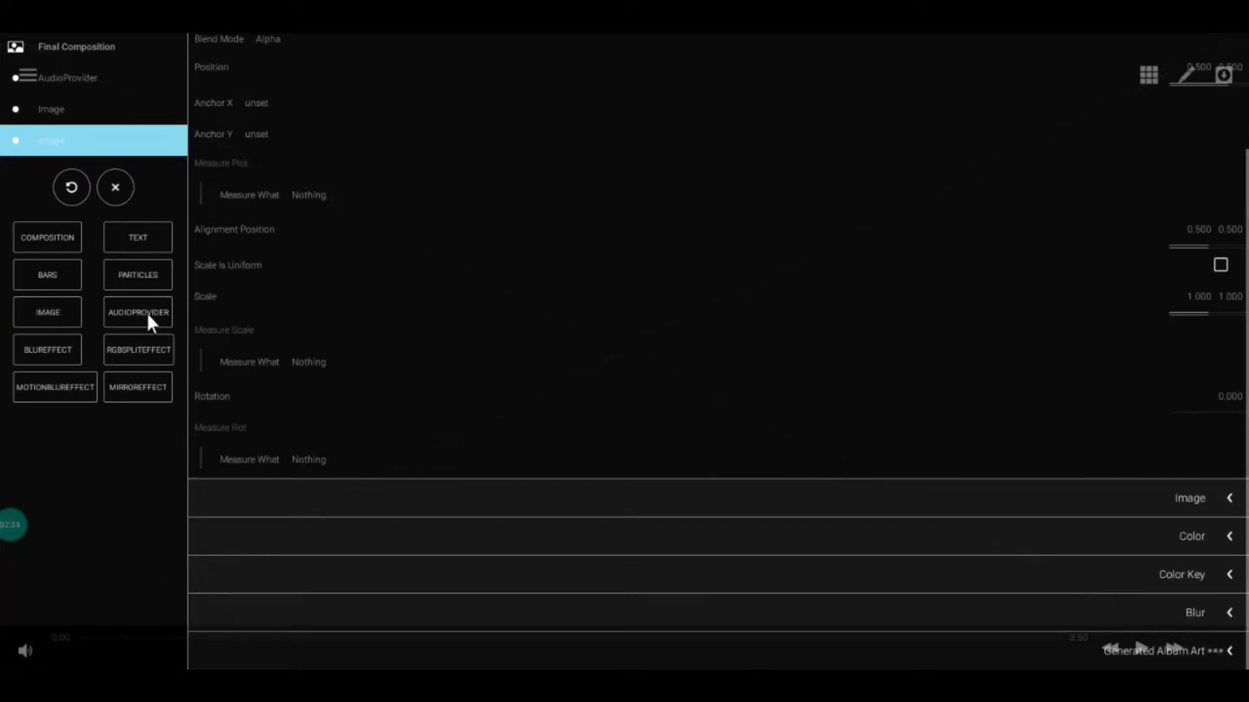
{"action": "left_click", "coordinate": [53, 234]}
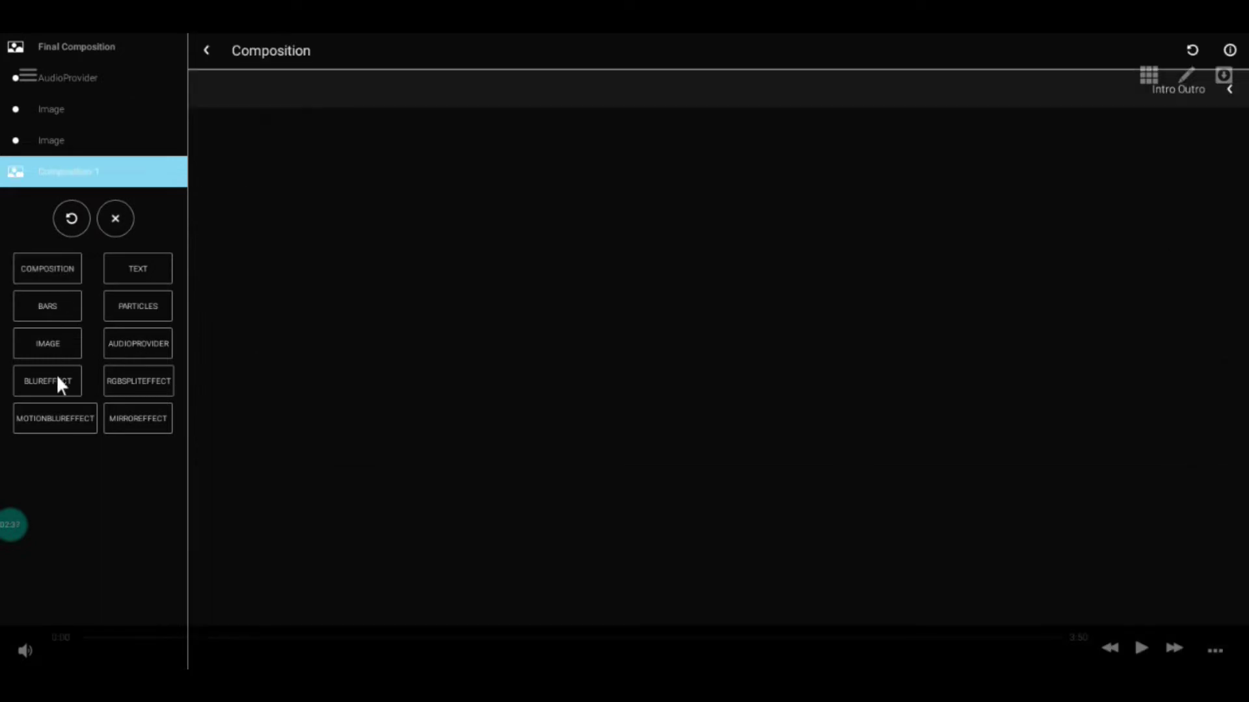
{"action": "left_click", "coordinate": [127, 422]}
Add Composition 2 holding Bars and Composition 3 holding an Image layer
{"action": "left_click", "coordinate": [42, 299]}
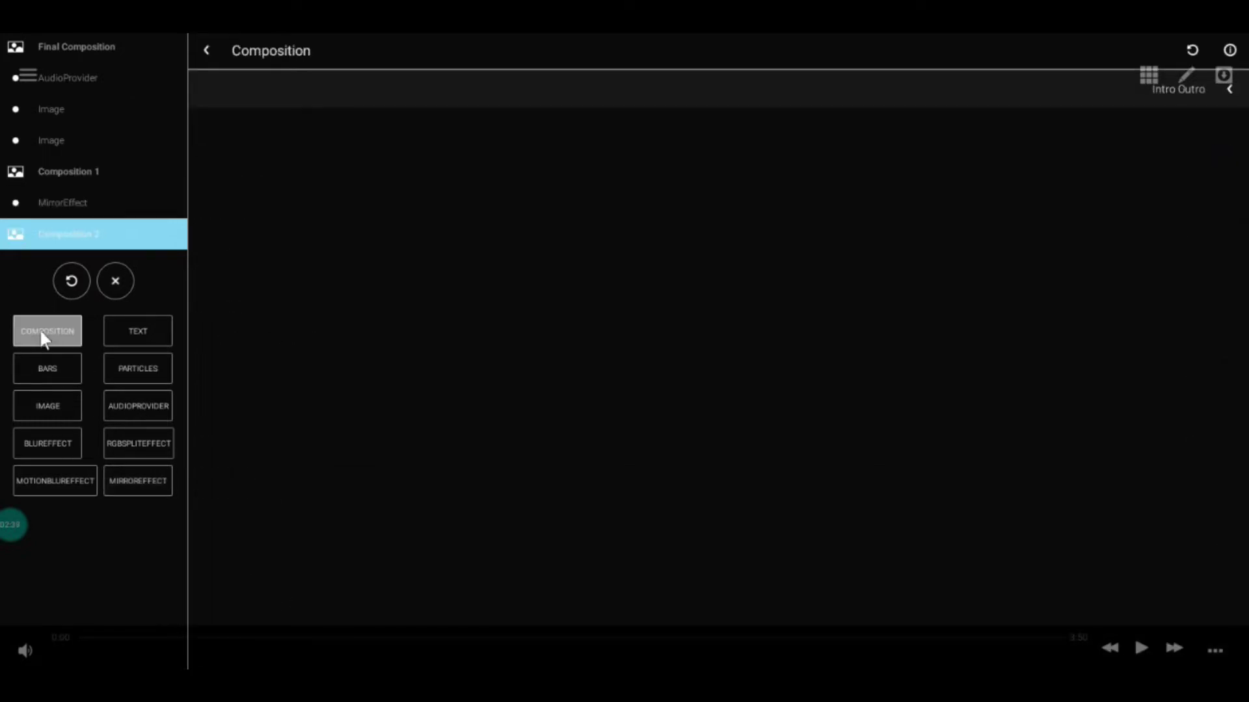
{"action": "left_click", "coordinate": [39, 367]}
{"action": "left_click", "coordinate": [49, 368]}
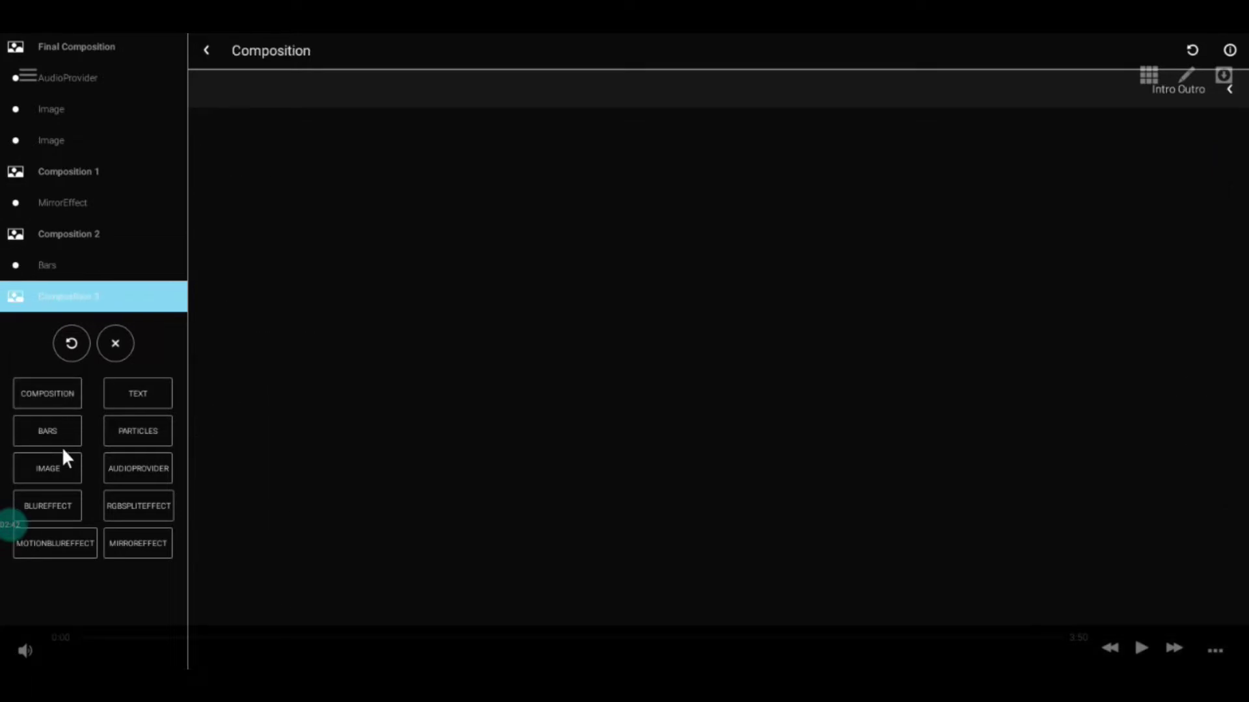
{"action": "left_click", "coordinate": [58, 455]}
Tag the first two Image layers FIRST IMAGE and MASKED IMAGE
{"action": "left_click", "coordinate": [52, 107]}
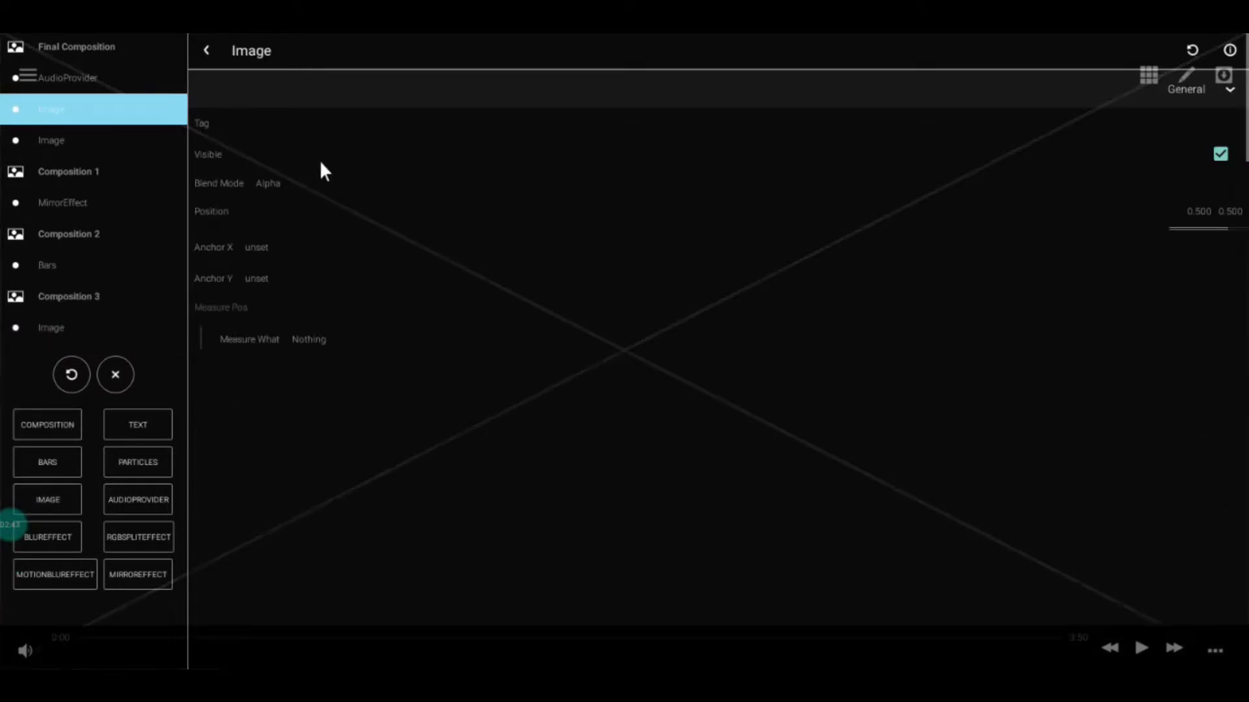
{"action": "left_click", "coordinate": [275, 423]}
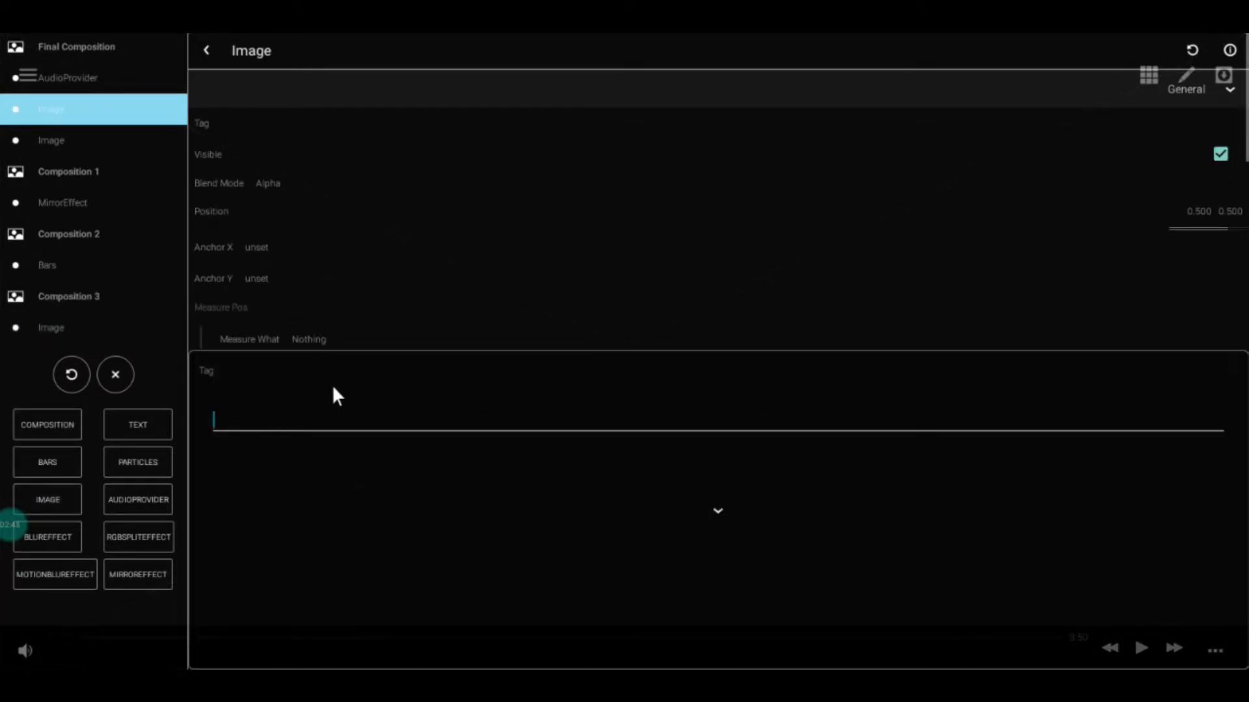
{"action": "type", "text": "FIRST IMAGE"}
{"action": "left_click", "coordinate": [69, 142]}
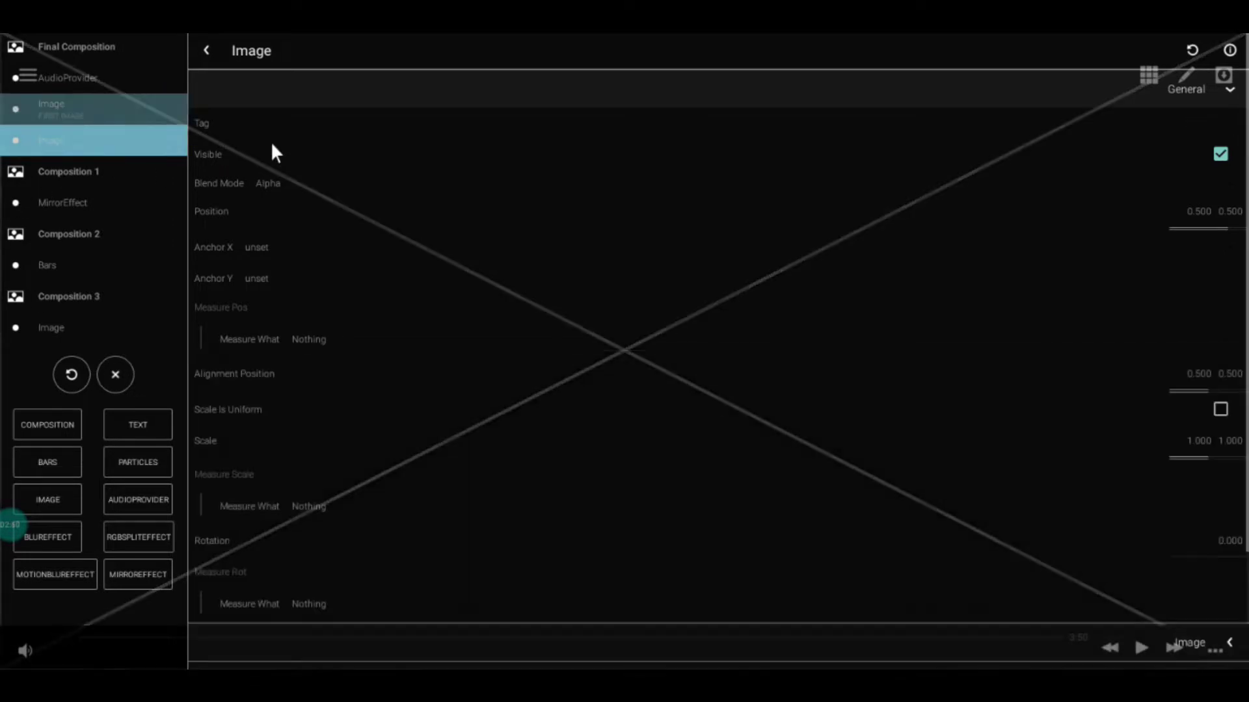
{"action": "left_click", "coordinate": [267, 421]}
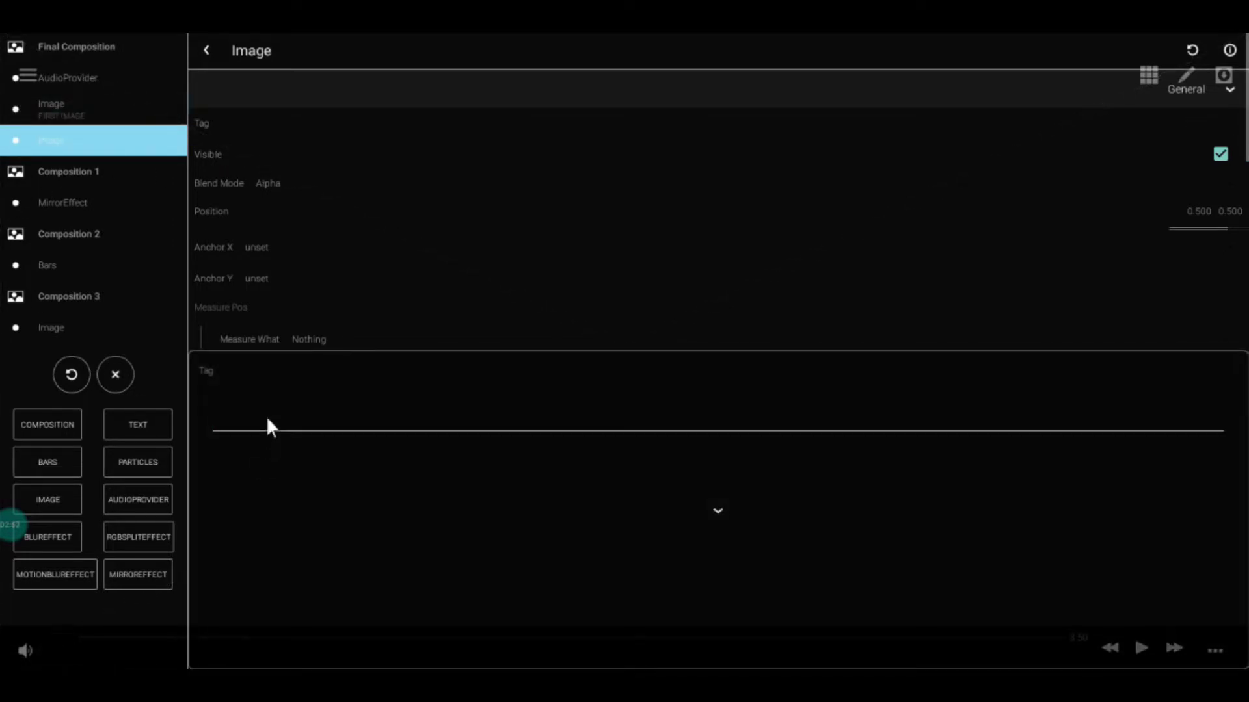
{"action": "type", "text": "MASKED IMAGE"}
Tag the Composition 3 Image layer IMAGE TO BE MASKED
{"action": "left_click", "coordinate": [32, 319]}
{"action": "left_click", "coordinate": [262, 123]}
{"action": "left_click", "coordinate": [343, 423]}
{"action": "type", "text": "IMAGE TO BE MASKED"}
{"action": "key", "text": "Return"}
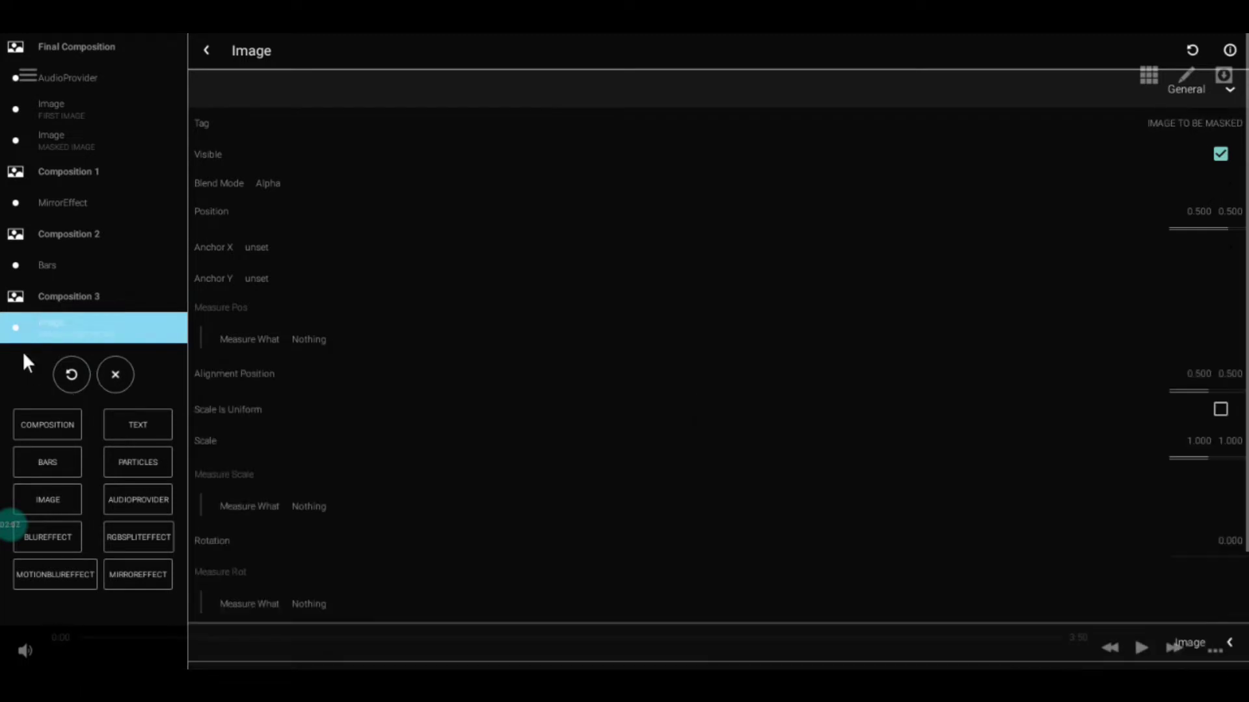
Set the FIRST IMAGE layer's Blend Mode to PreMulAlpha
{"action": "left_click", "coordinate": [63, 204]}
{"action": "left_click", "coordinate": [61, 112]}
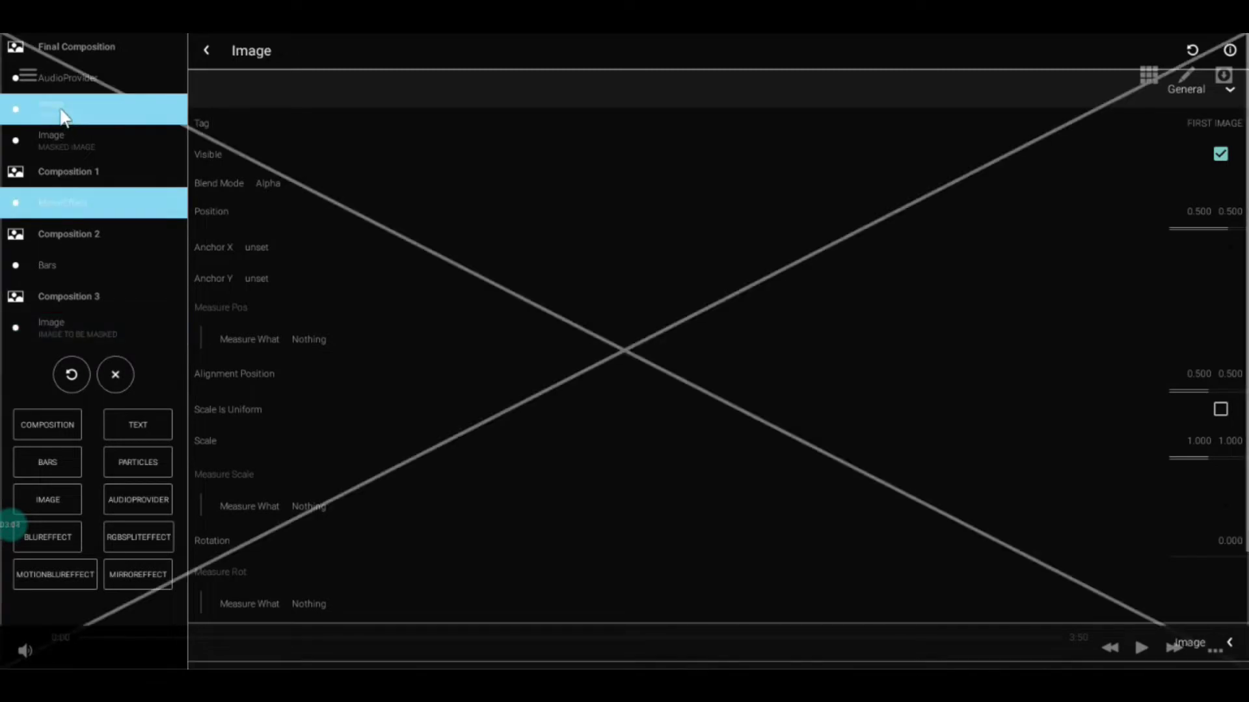
{"action": "left_click", "coordinate": [39, 137]}
{"action": "left_click", "coordinate": [280, 184]}
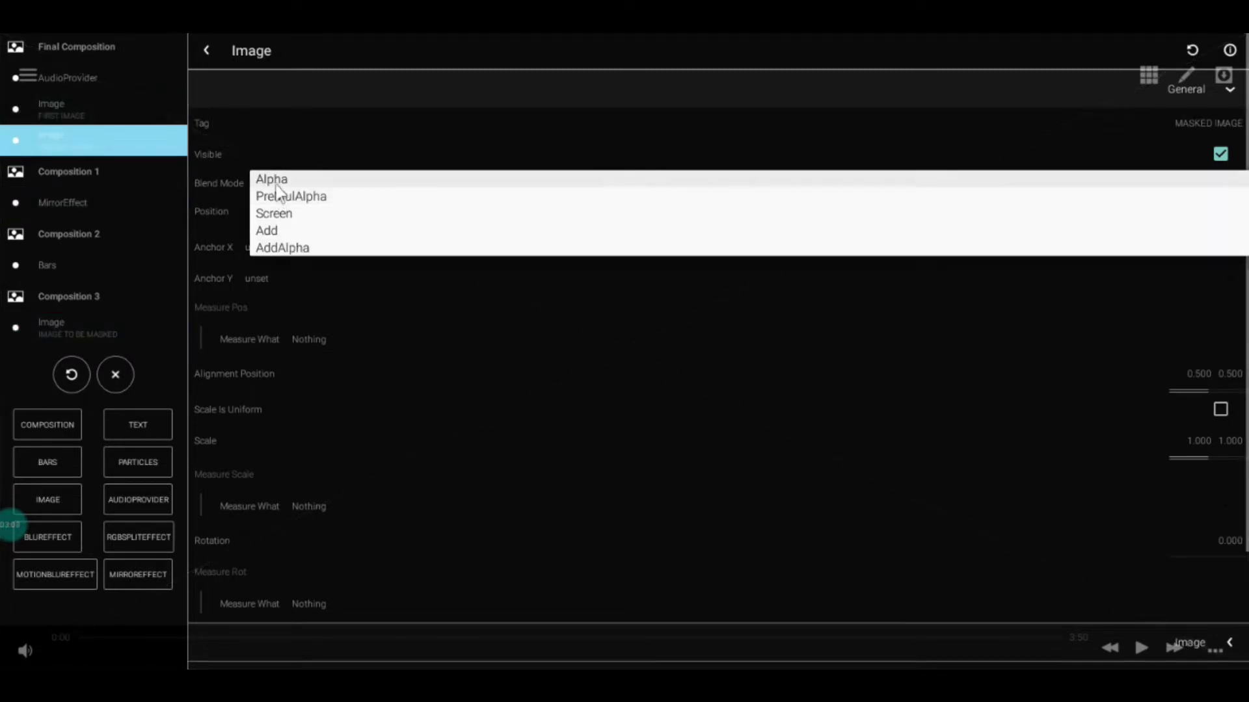
{"action": "left_click", "coordinate": [130, 153]}
{"action": "left_click", "coordinate": [100, 116]}
{"action": "left_click", "coordinate": [266, 184]}
{"action": "left_click", "coordinate": [279, 193]}
Set FIRST IMAGE's Custom Image to Composition 1
{"action": "scroll", "coordinate": [1148, 544], "scroll_direction": "down", "scroll_amount": 3}
{"action": "left_click", "coordinate": [1157, 511]}
{"action": "left_click", "coordinate": [1216, 154]}
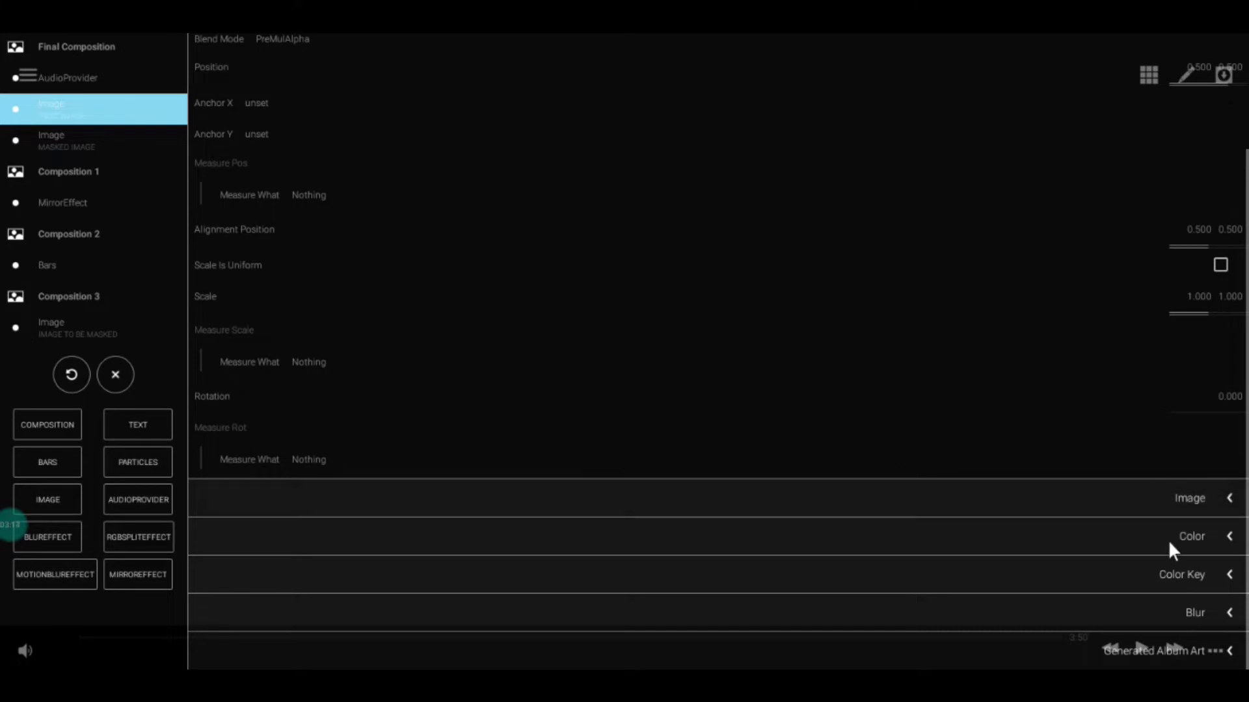
{"action": "left_click", "coordinate": [1182, 491]}
{"action": "left_click", "coordinate": [1227, 287]}
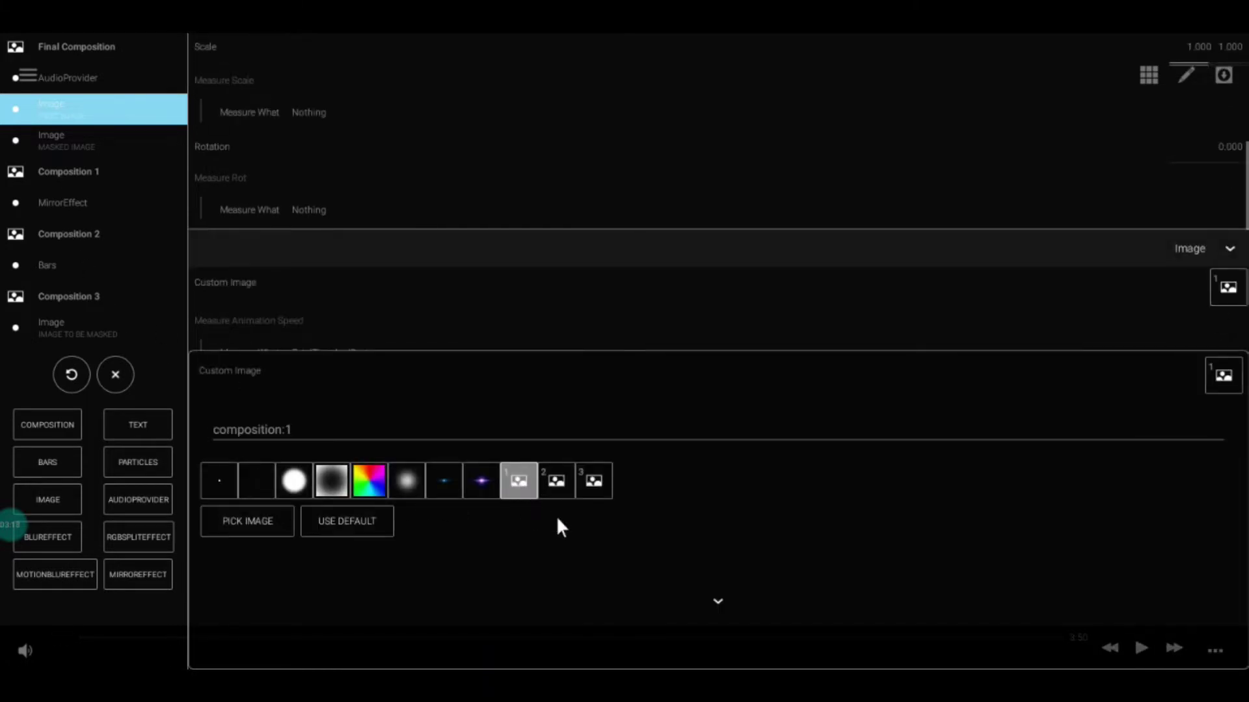
{"action": "left_click", "coordinate": [528, 482]}
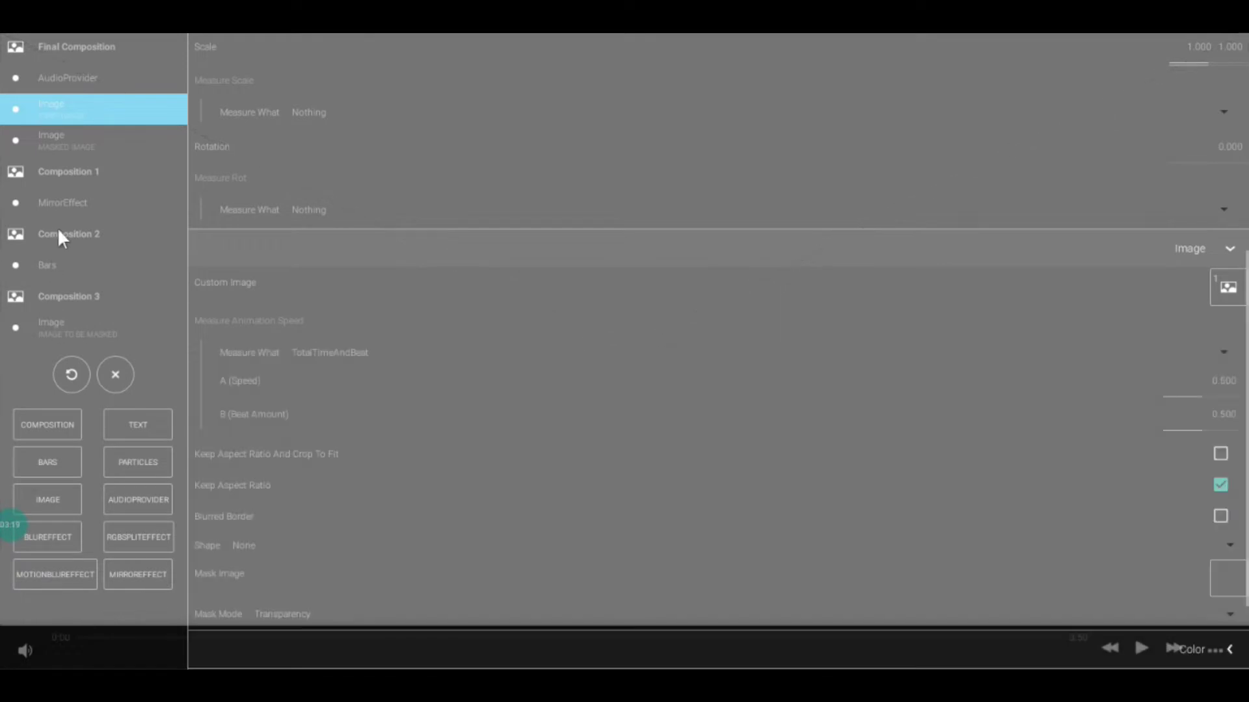
Point the MirrorEffect's Appearance Target Image at Composition 2
{"action": "left_click", "coordinate": [60, 204]}
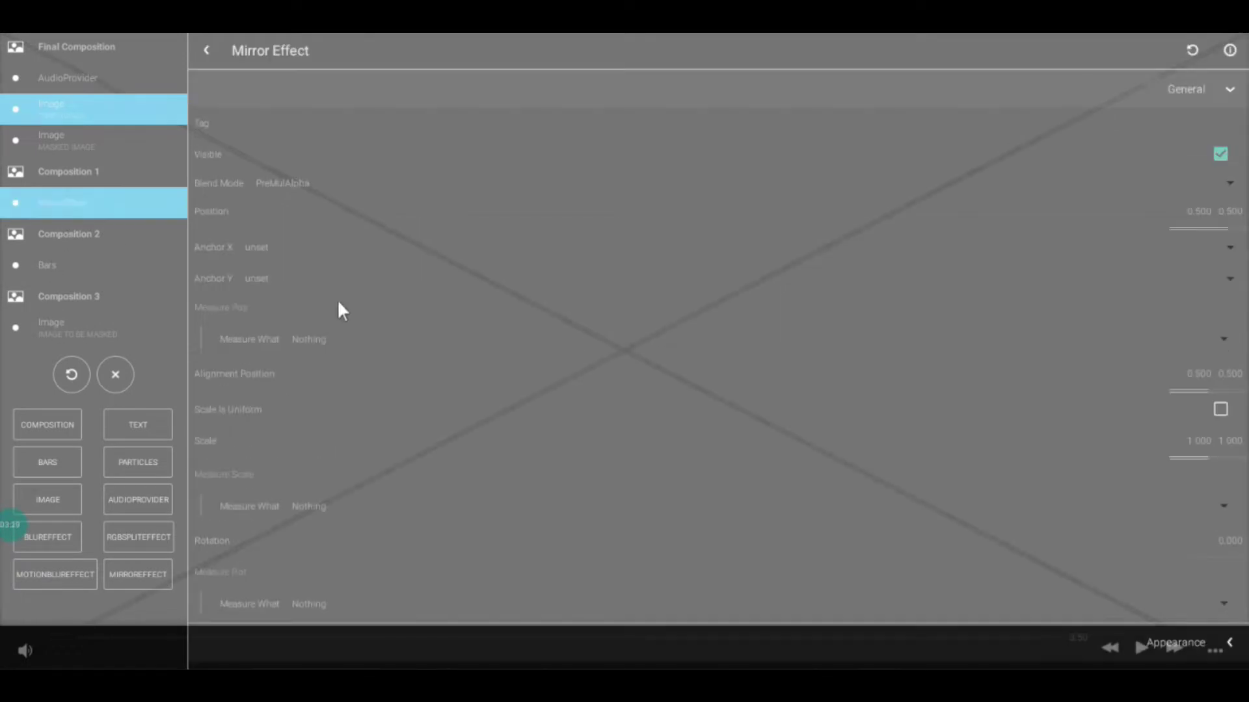
{"action": "left_click", "coordinate": [1180, 644]}
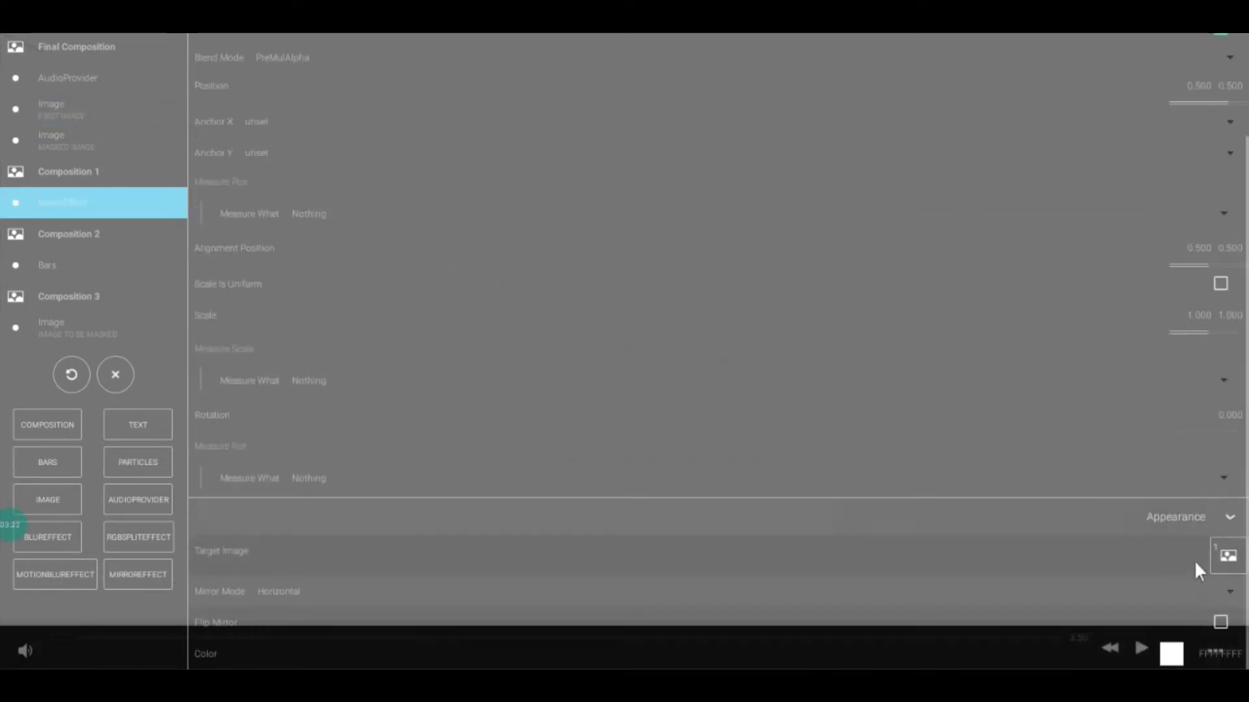
{"action": "left_click", "coordinate": [1203, 559]}
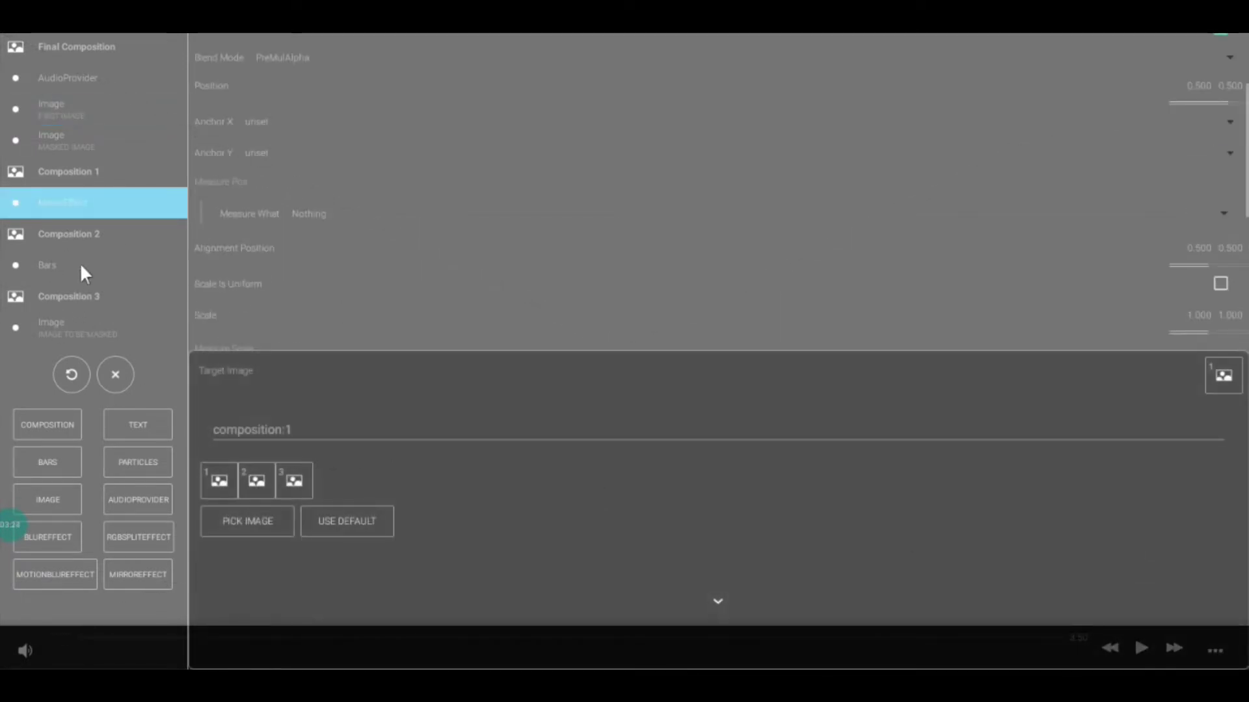
{"action": "left_click", "coordinate": [267, 491]}
Give the Bars layer PreMulAlpha blending and change Segment 1 from bars to a line
{"action": "left_click", "coordinate": [726, 611]}
{"action": "left_click", "coordinate": [78, 268]}
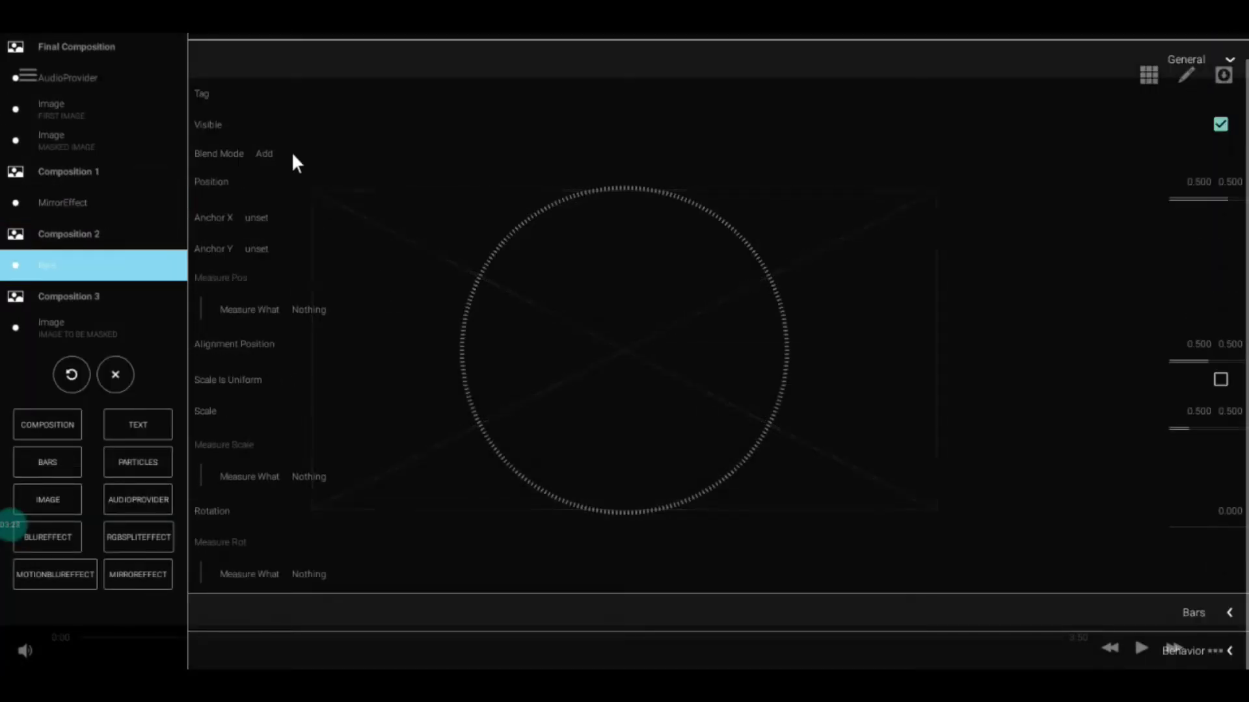
{"action": "left_click", "coordinate": [264, 155]}
{"action": "left_click", "coordinate": [274, 164]}
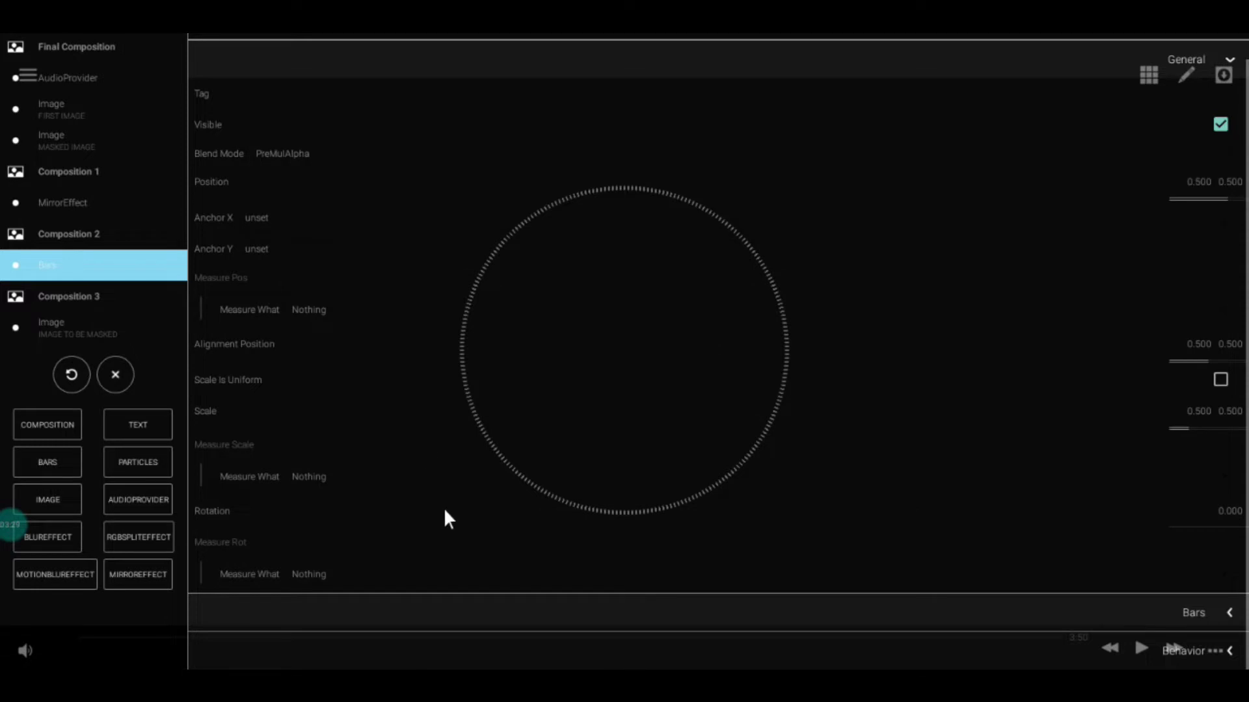
{"action": "left_click", "coordinate": [424, 612]}
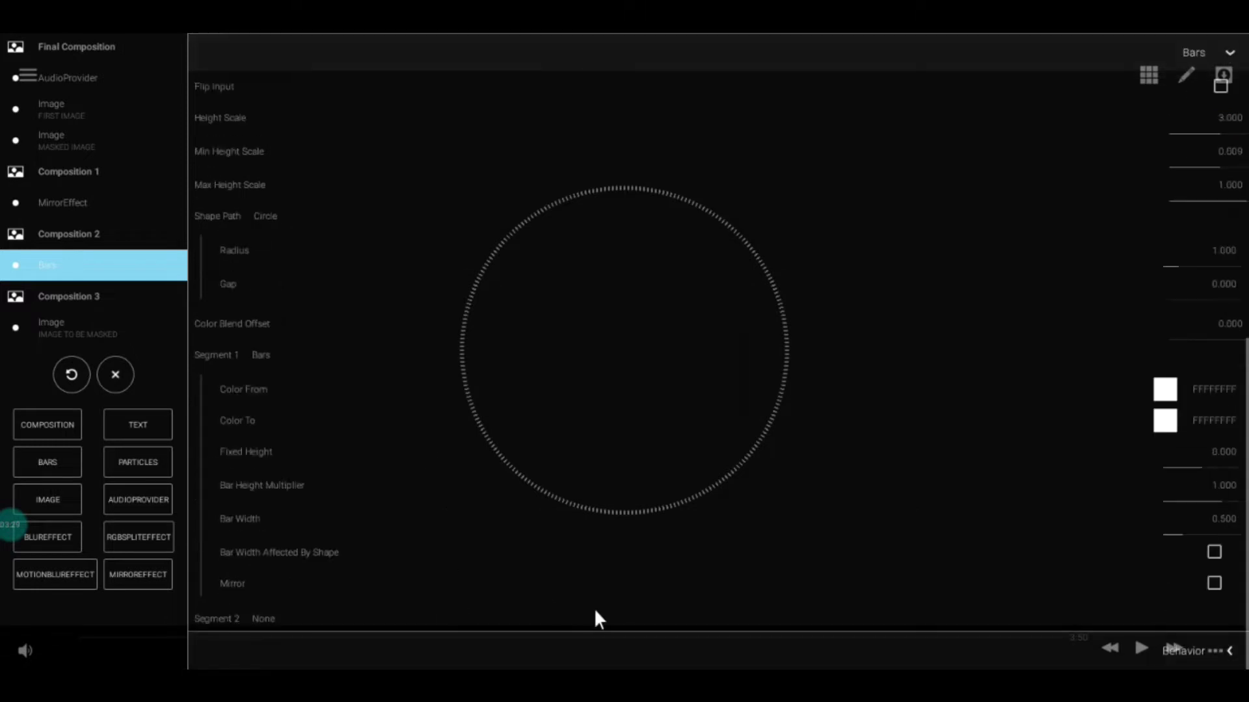
{"action": "left_click", "coordinate": [261, 354]}
{"action": "left_click", "coordinate": [285, 388]}
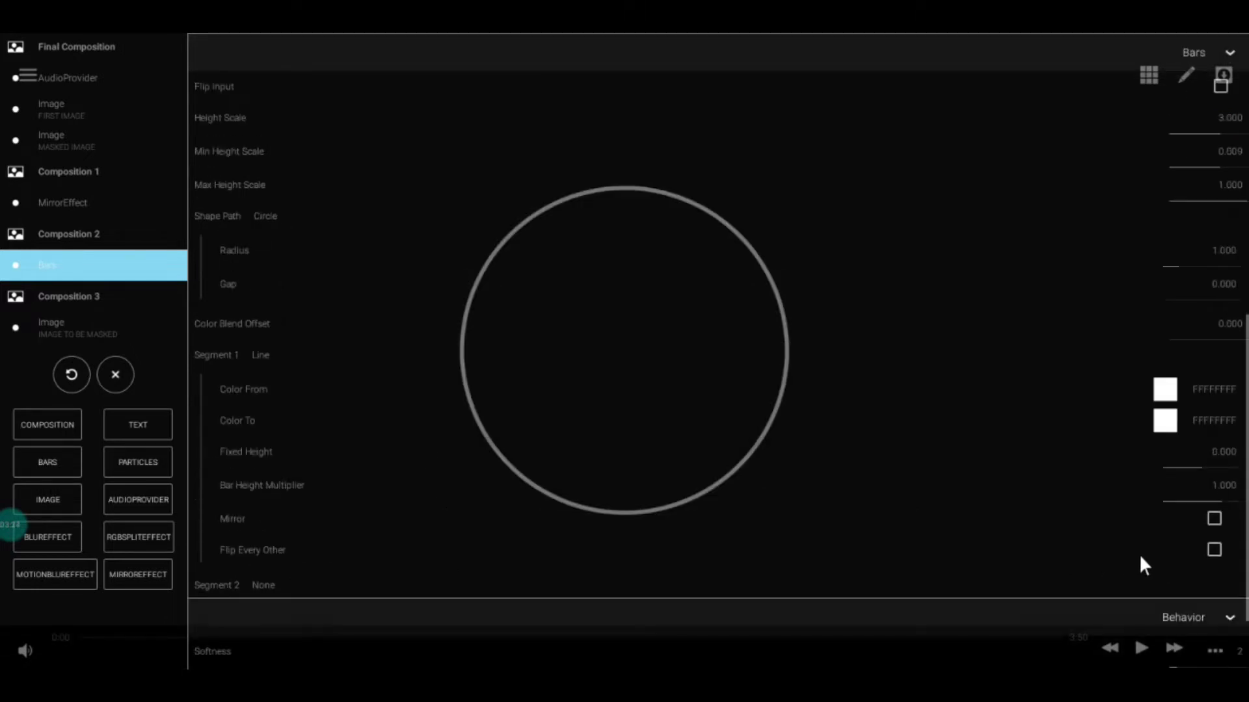
Lower the Bar Height Multiplier and reduce bar Softness from 2 to 1
{"action": "left_click_drag", "start_coordinate": [1179, 502], "coordinate": [756, 409]}
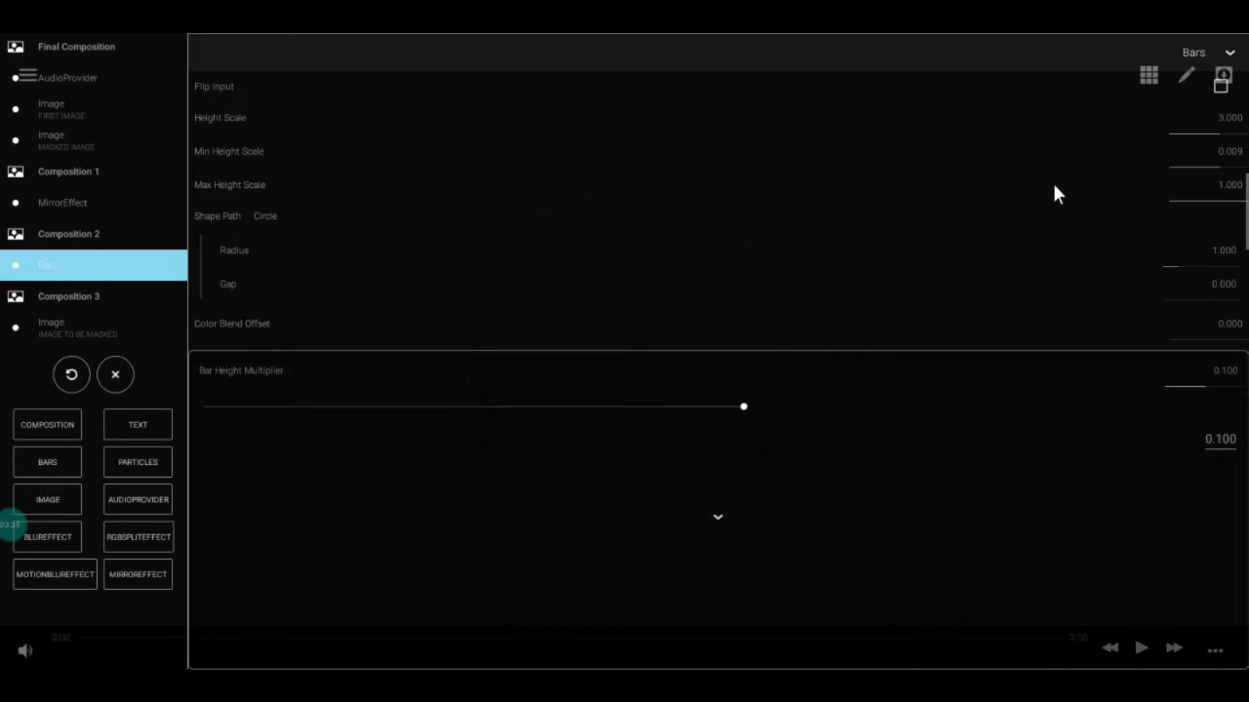
{"action": "left_click", "coordinate": [1176, 130]}
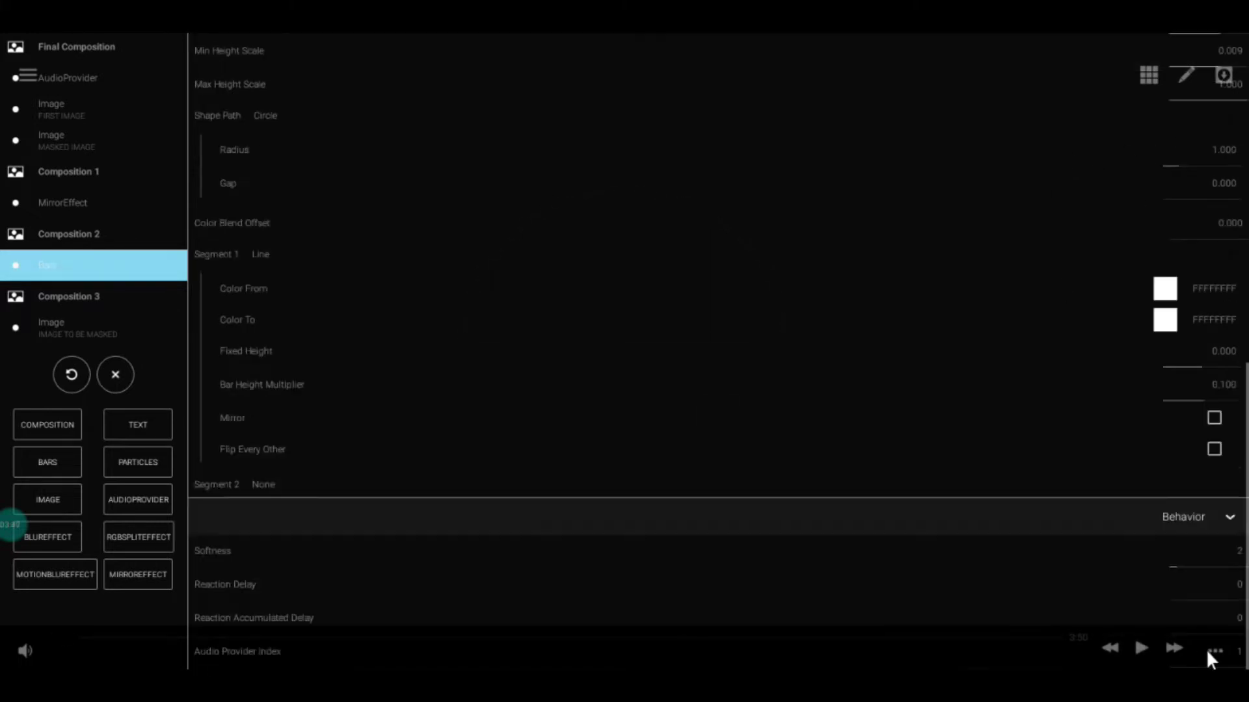
{"action": "left_click", "coordinate": [1199, 541]}
{"action": "left_click_drag", "start_coordinate": [305, 406], "coordinate": [256, 408]}
Raise the bars' Min Height Scale to 0.030
{"action": "scroll", "coordinate": [943, 553], "scroll_direction": "up", "scroll_amount": 6}
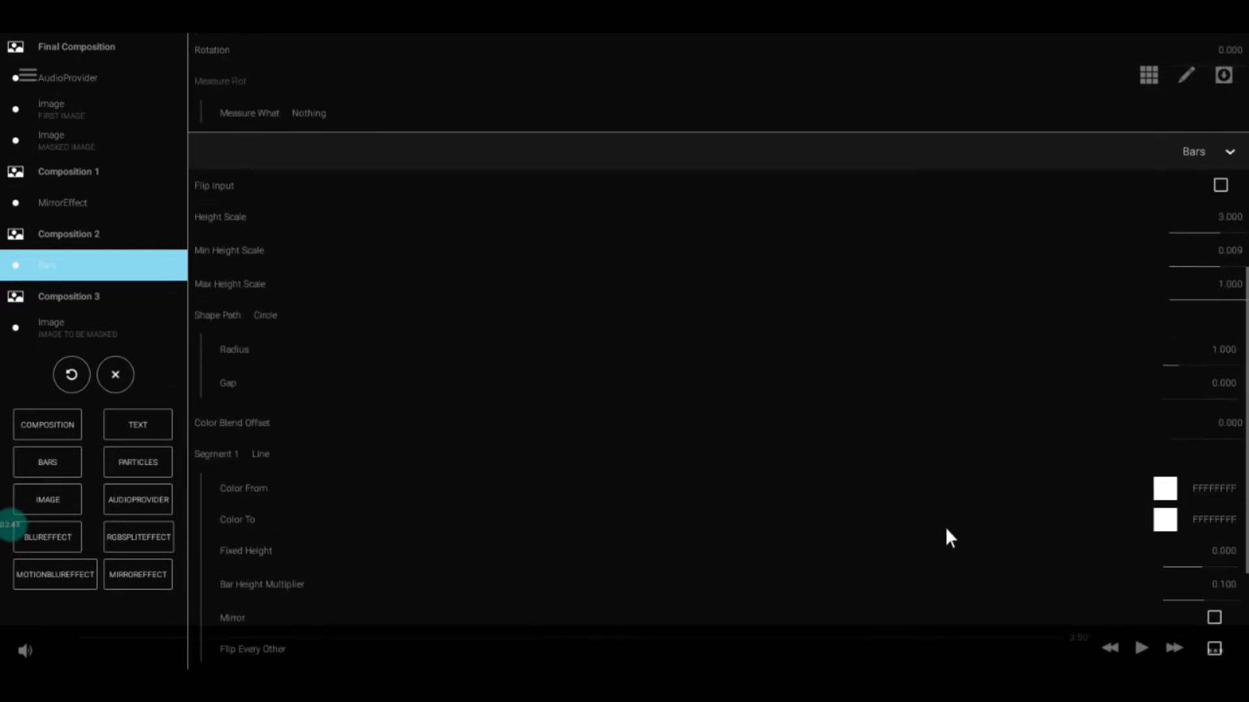
{"action": "scroll", "coordinate": [828, 459], "scroll_direction": "up", "scroll_amount": 3}
{"action": "scroll", "coordinate": [596, 494], "scroll_direction": "down", "scroll_amount": 9}
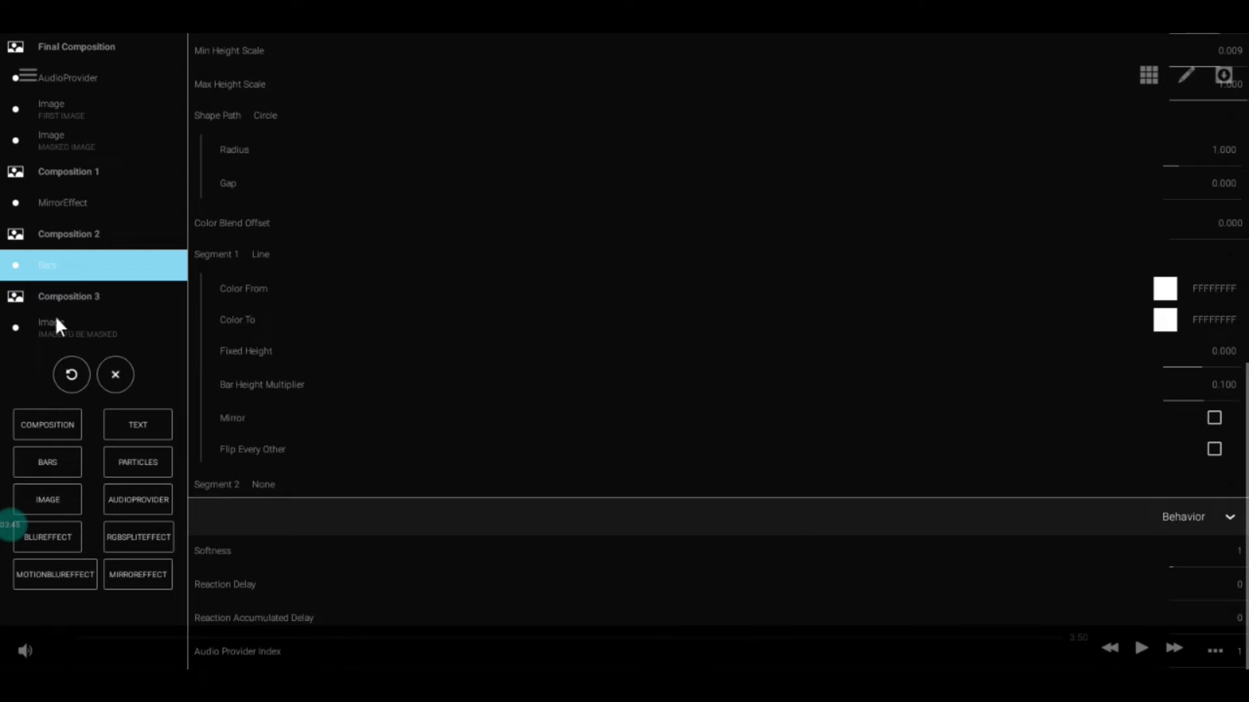
{"action": "scroll", "coordinate": [1219, 248], "scroll_direction": "up", "scroll_amount": 4}
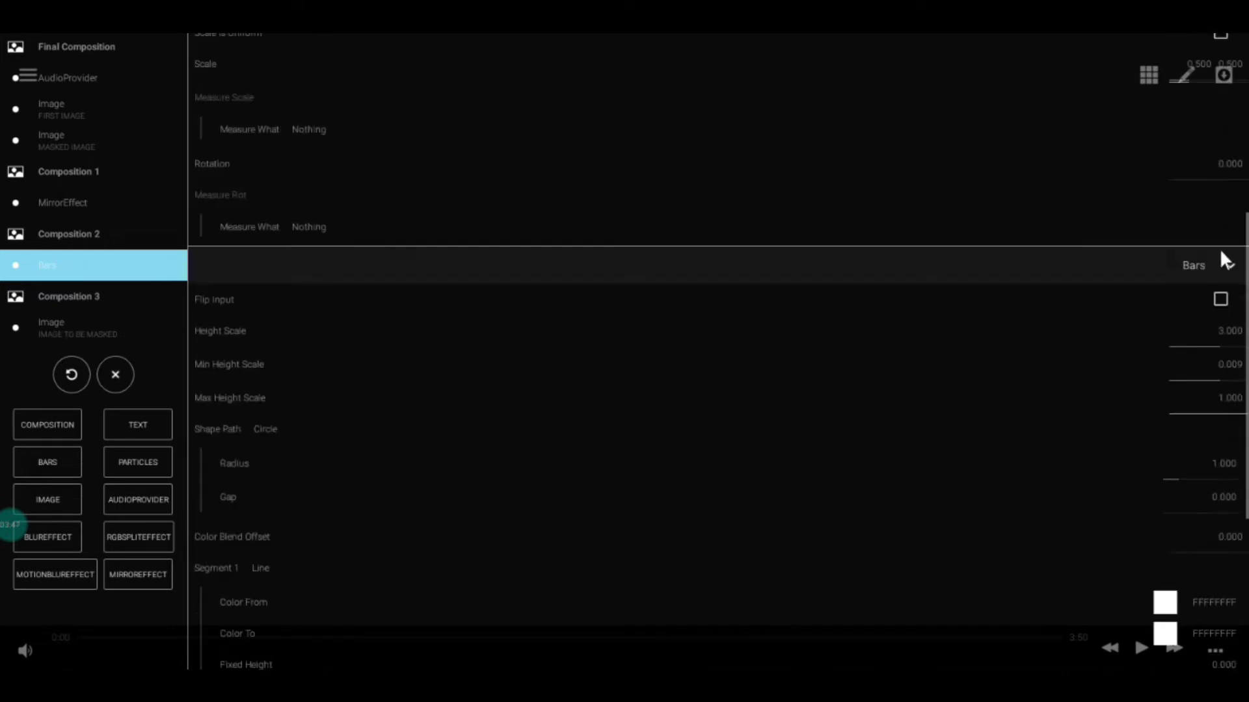
{"action": "left_click", "coordinate": [1218, 367]}
{"action": "left_click_drag", "start_coordinate": [707, 413], "coordinate": [1233, 407]}
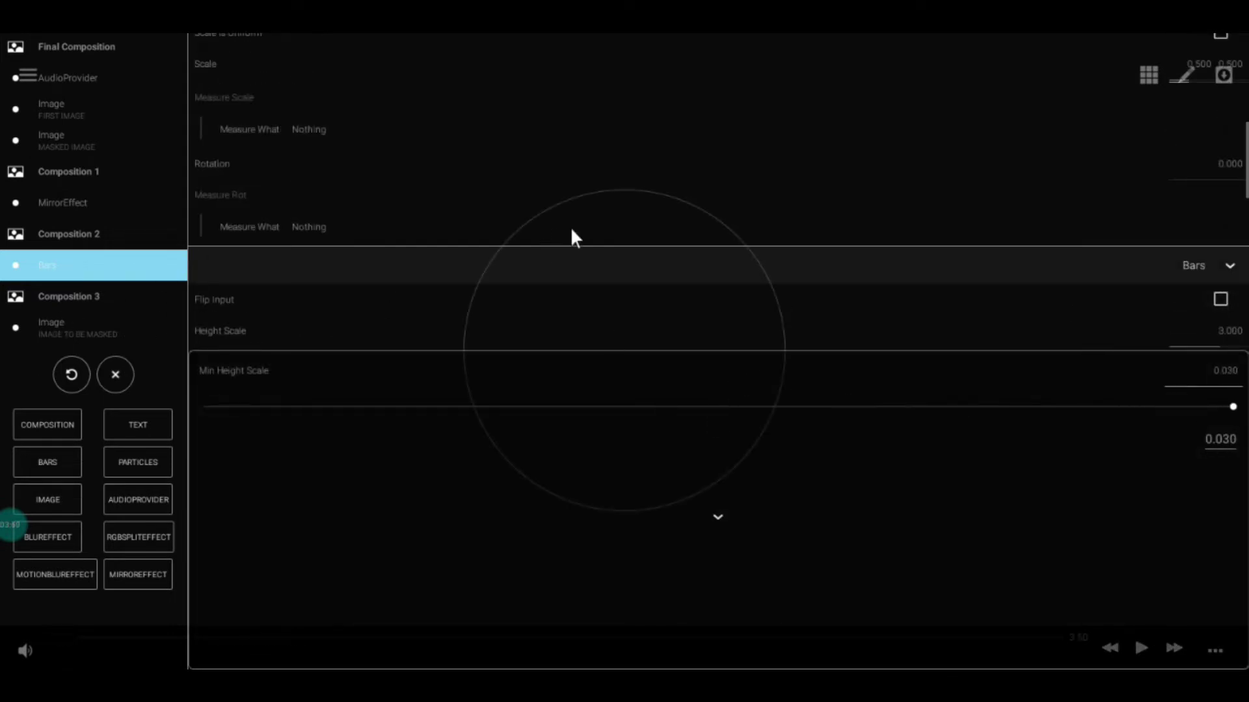
{"action": "left_click", "coordinate": [718, 516]}
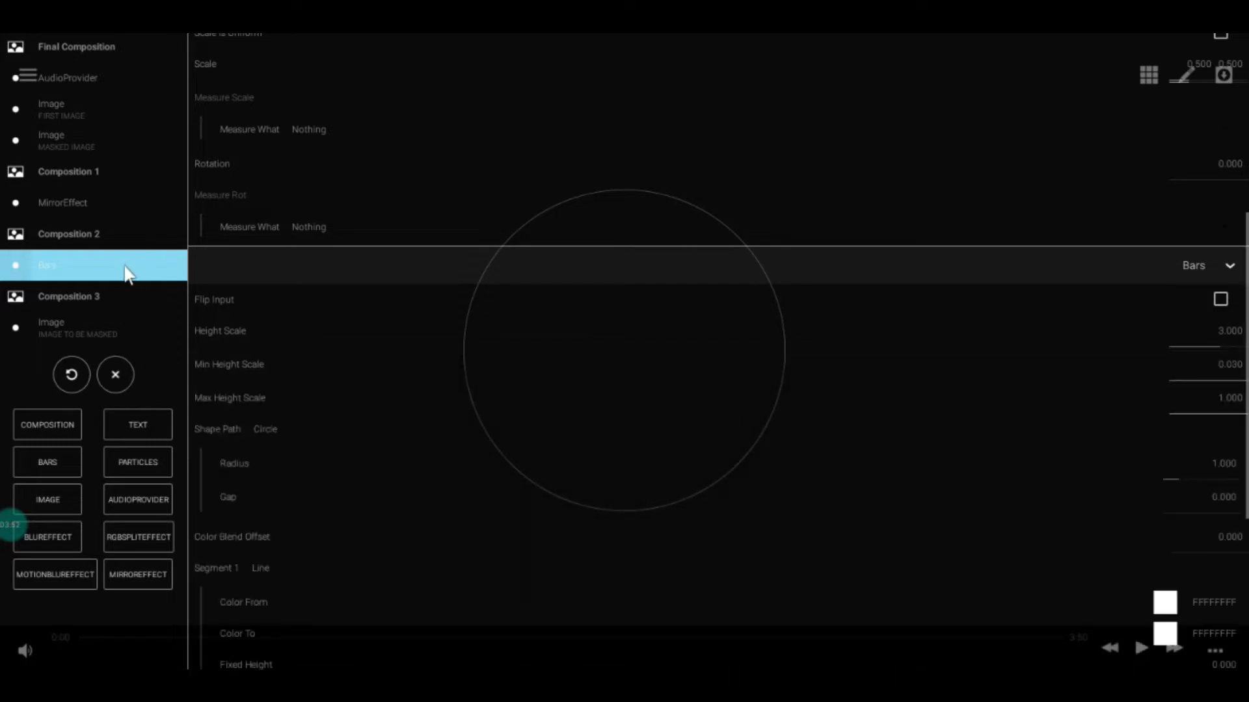
Set the MASKED IMAGE layer's Custom Image to Composition 3
{"action": "left_click", "coordinate": [77, 134]}
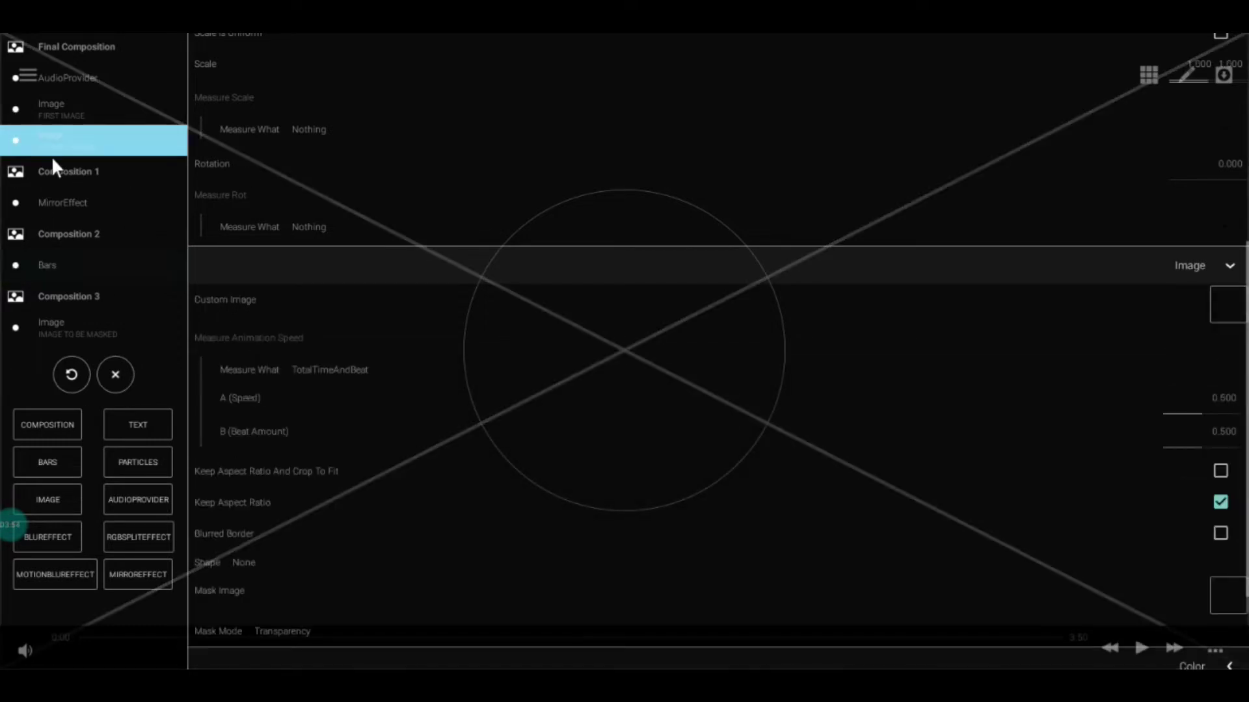
{"action": "left_click", "coordinate": [77, 115]}
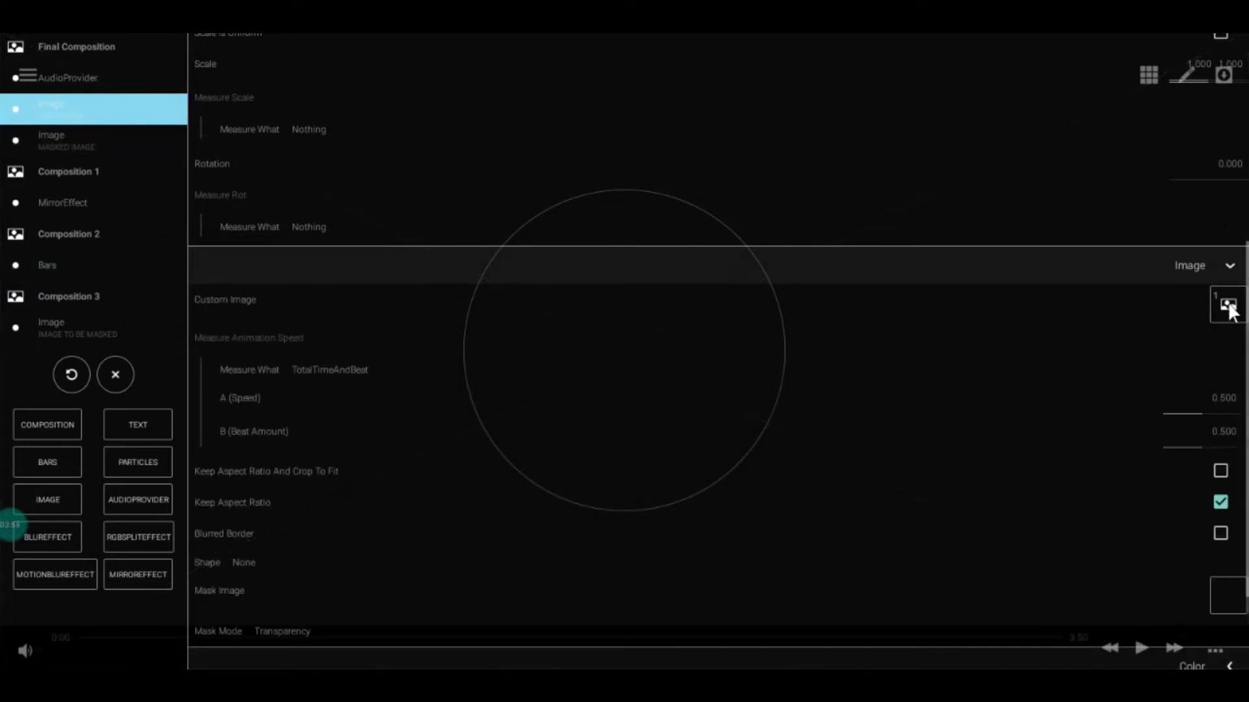
{"action": "left_click", "coordinate": [89, 207]}
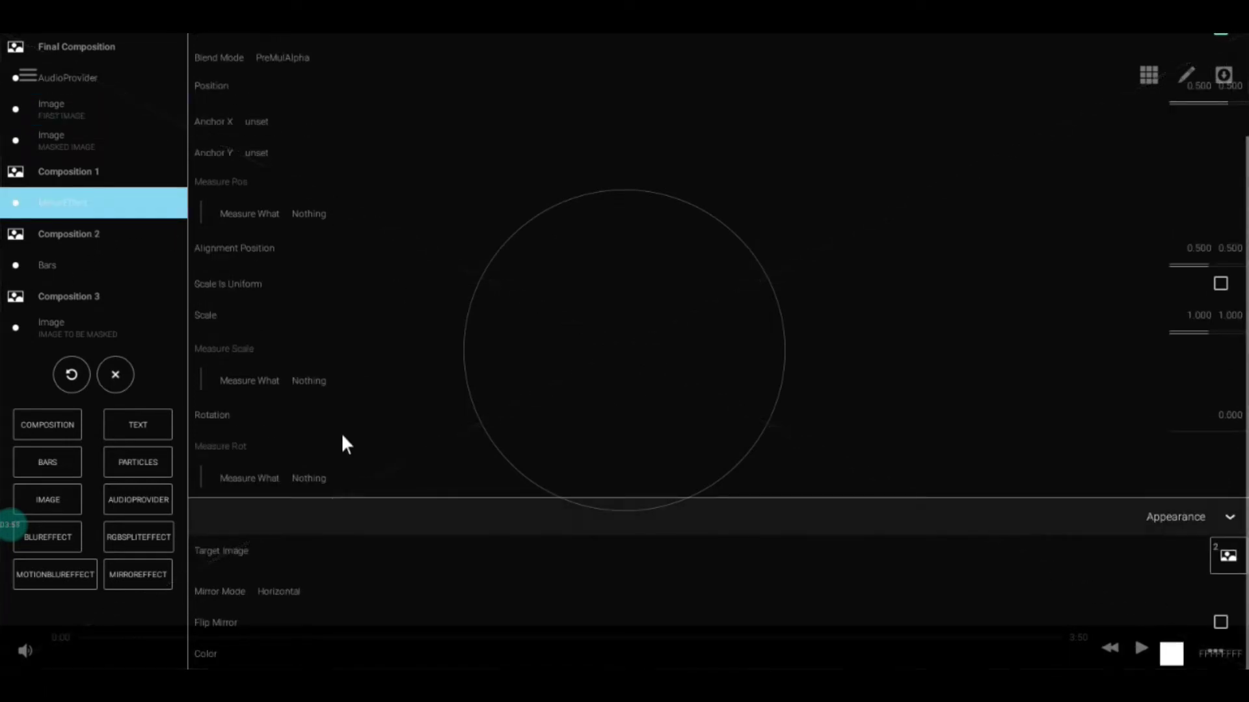
{"action": "left_click", "coordinate": [69, 147]}
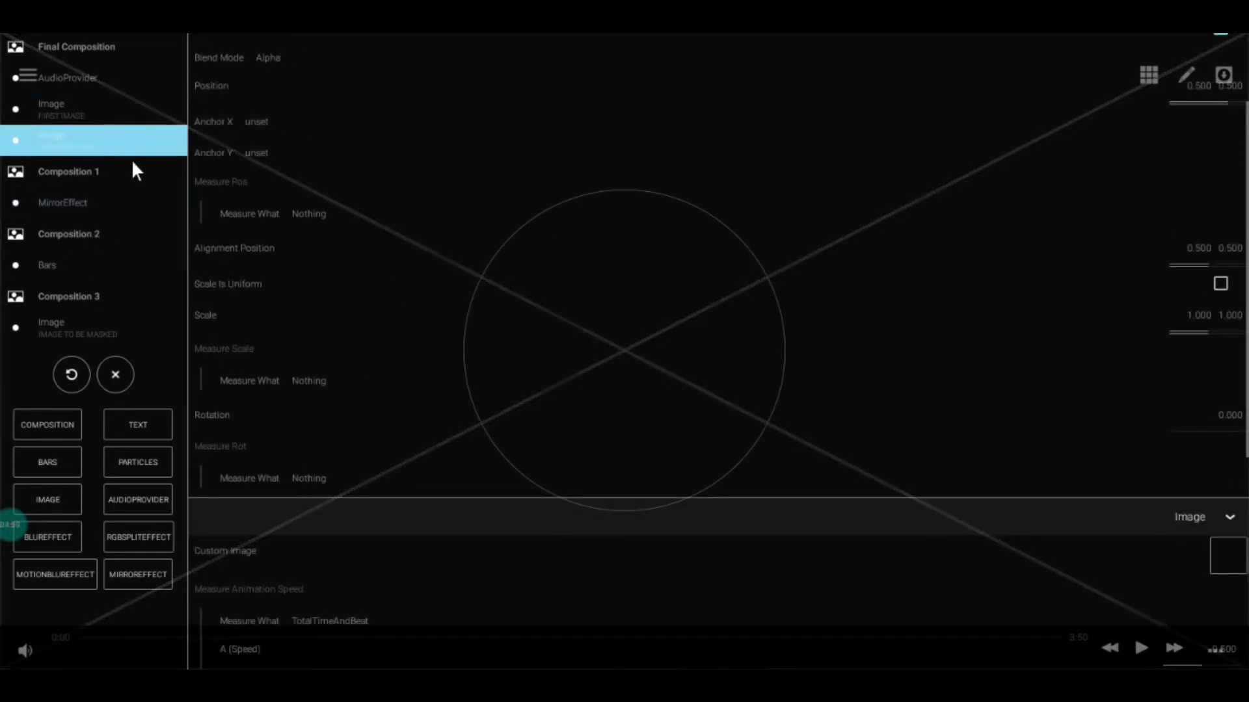
{"action": "scroll", "coordinate": [1043, 538], "scroll_direction": "down", "scroll_amount": 3}
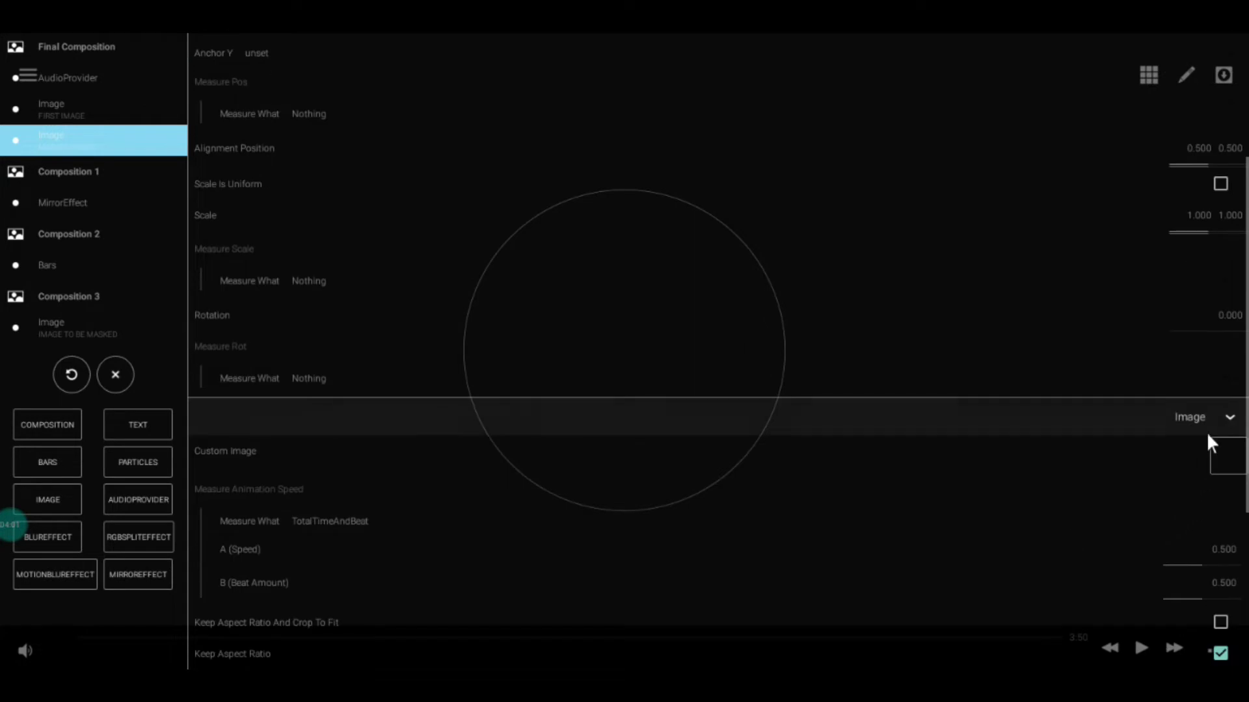
{"action": "left_click", "coordinate": [1187, 454]}
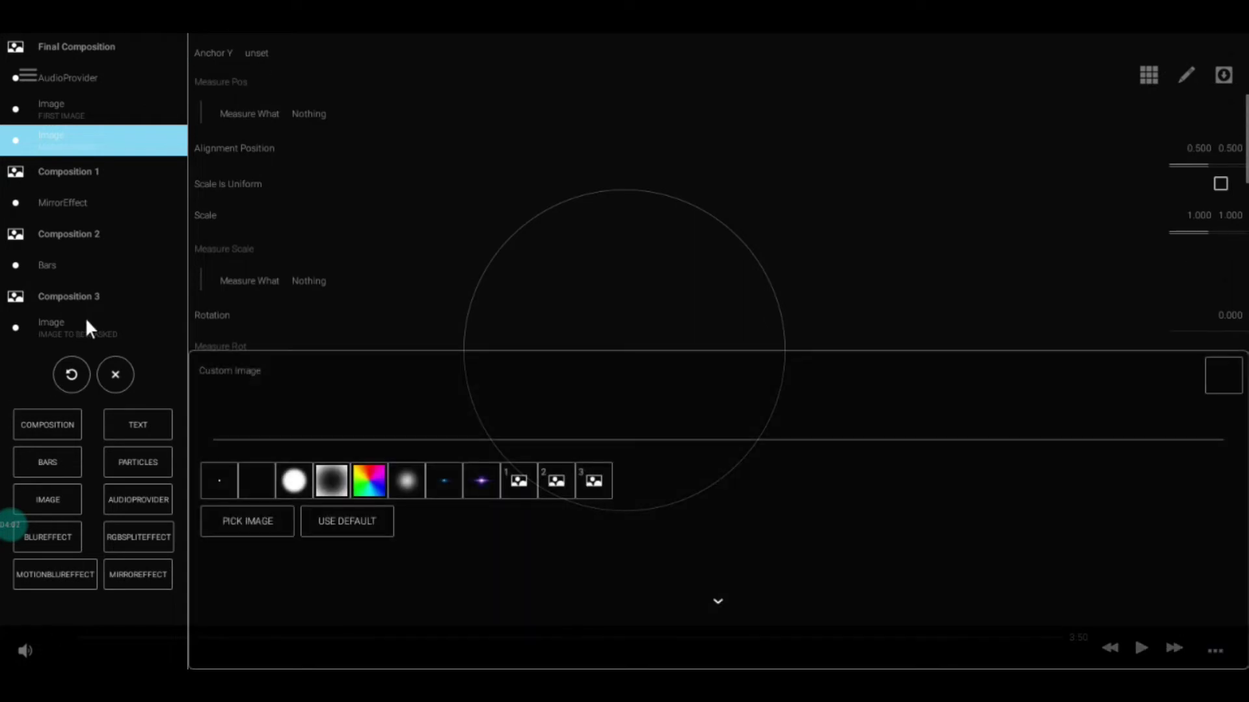
{"action": "left_click", "coordinate": [597, 479]}
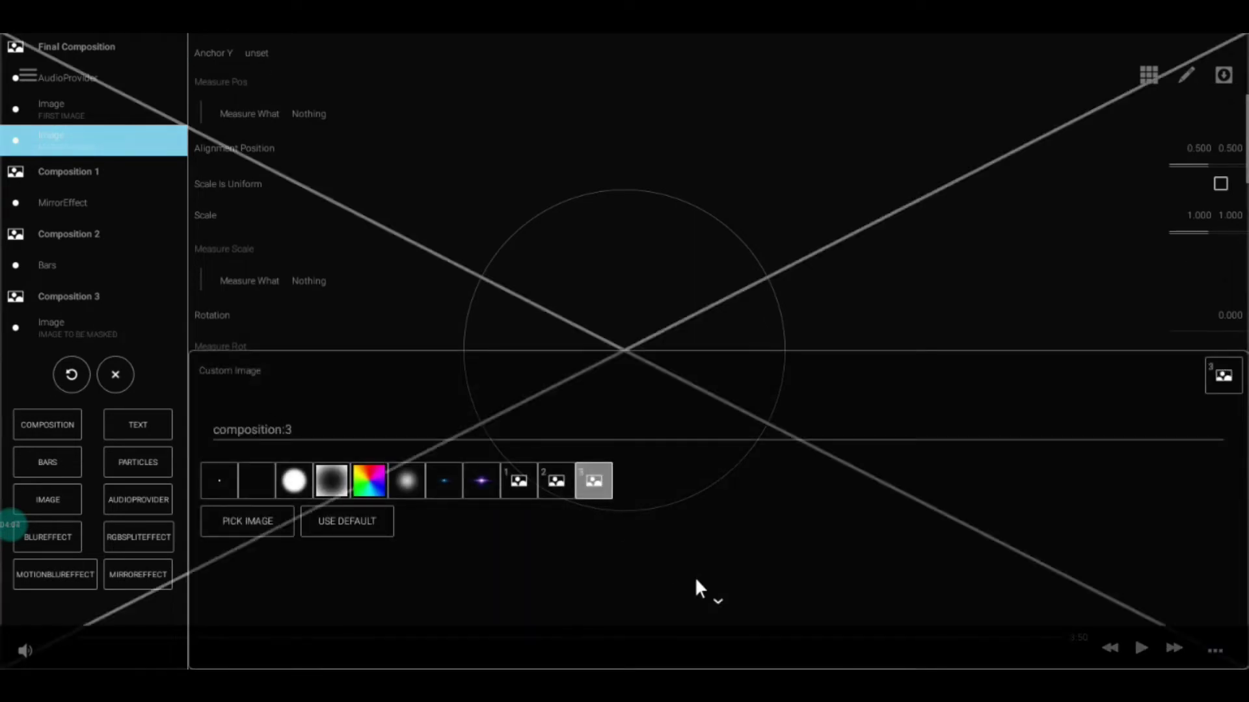
{"action": "left_click", "coordinate": [735, 609]}
Use Composition 1 as the MASKED IMAGE's Mask Image
{"action": "scroll", "coordinate": [1045, 549], "scroll_direction": "down", "scroll_amount": 5}
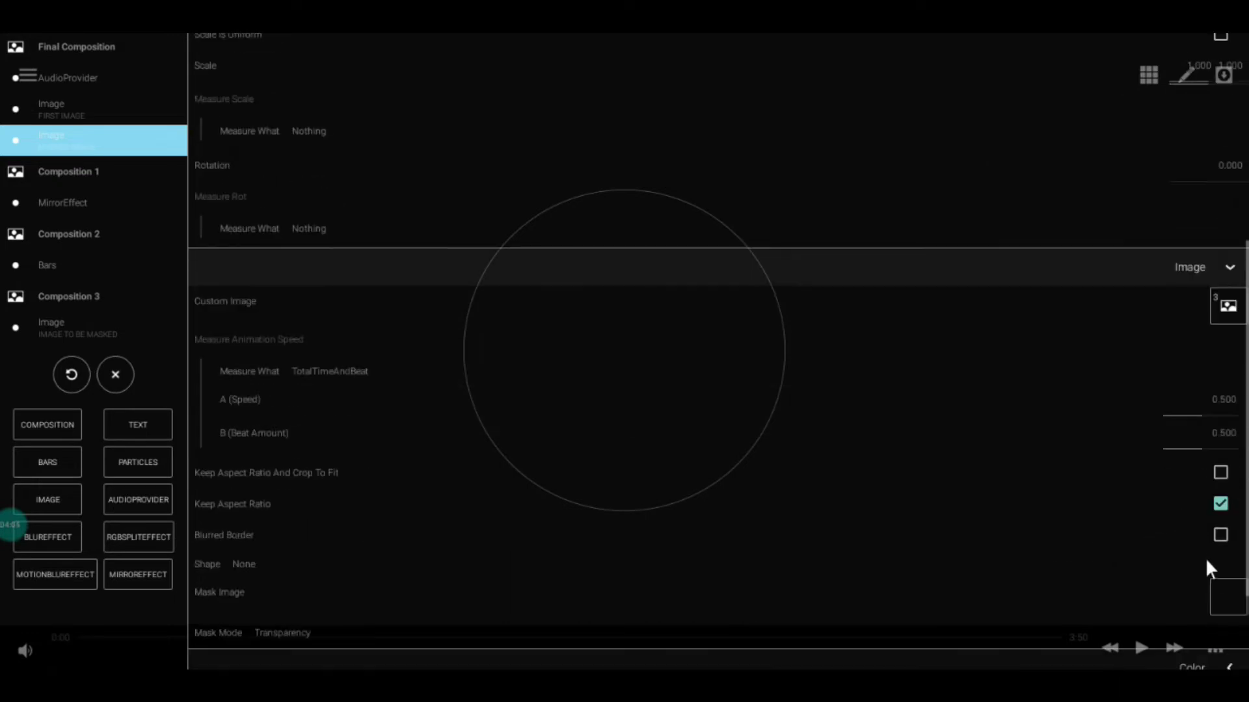
{"action": "left_click", "coordinate": [1226, 597]}
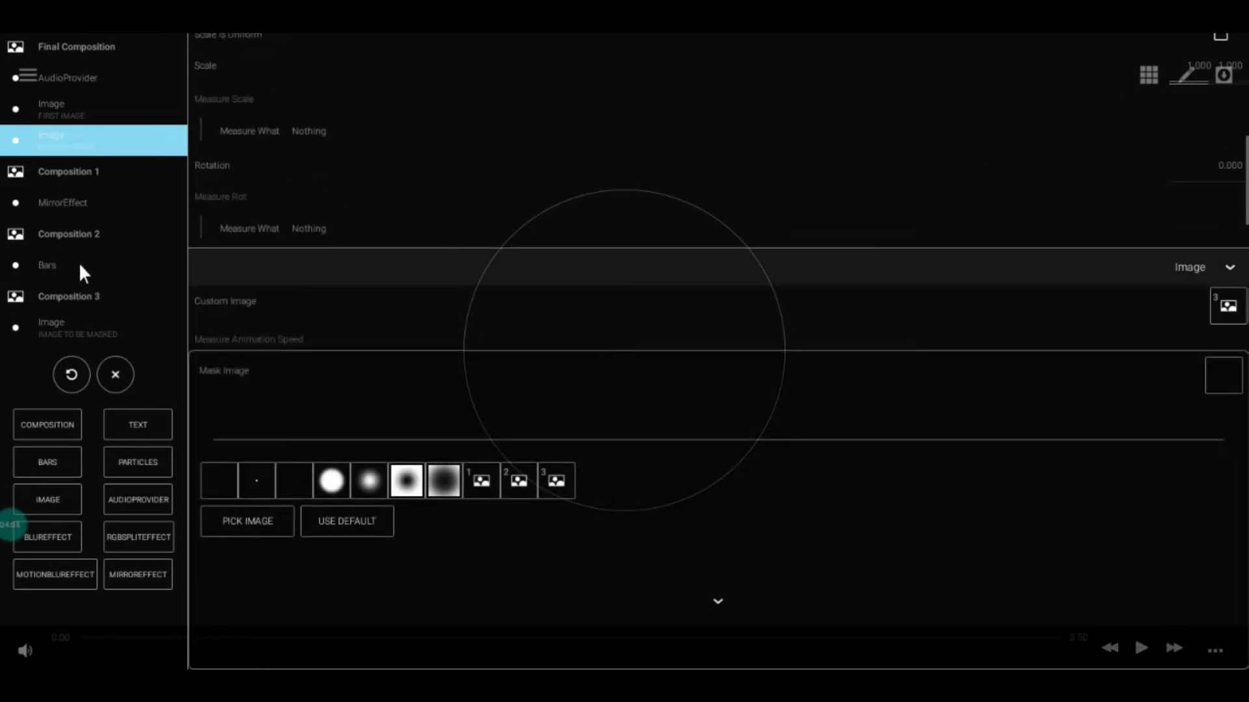
{"action": "left_click", "coordinate": [479, 482]}
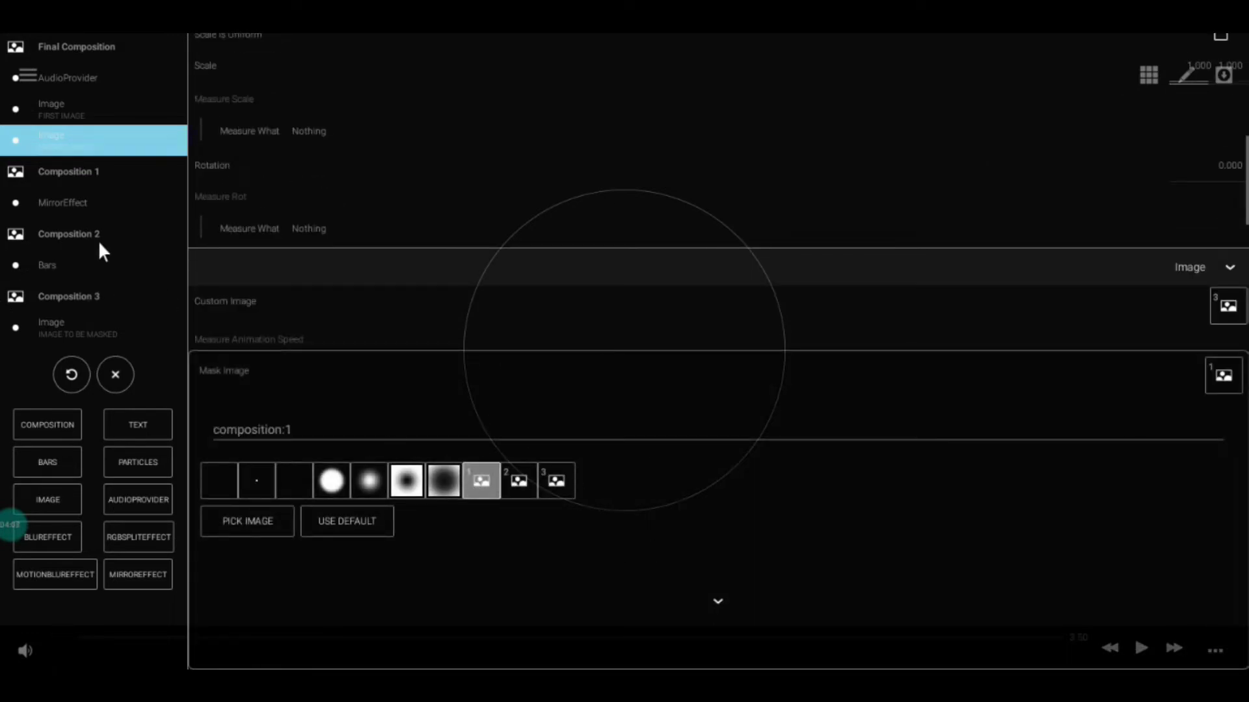
{"action": "left_click", "coordinate": [716, 601]}
Turn off Keep Aspect Ratio and set Measure What to Nothing
{"action": "scroll", "coordinate": [676, 512], "scroll_direction": "down", "scroll_amount": 1}
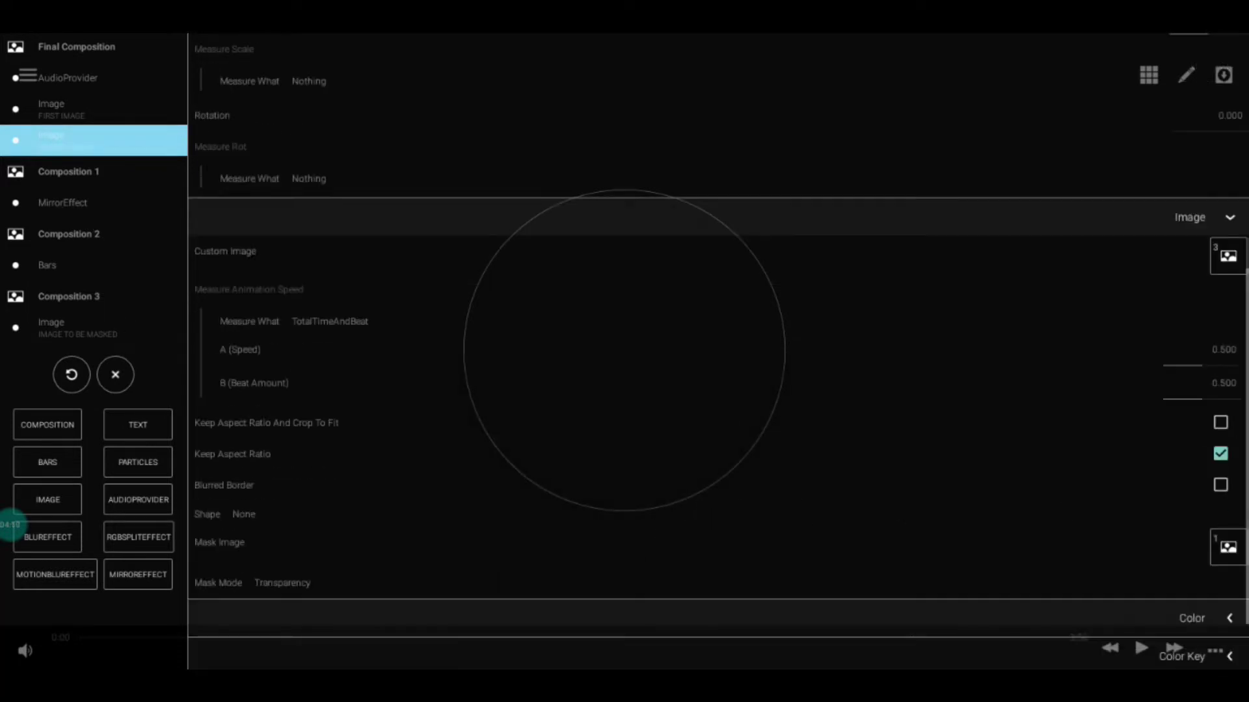
{"action": "left_click", "coordinate": [1223, 453]}
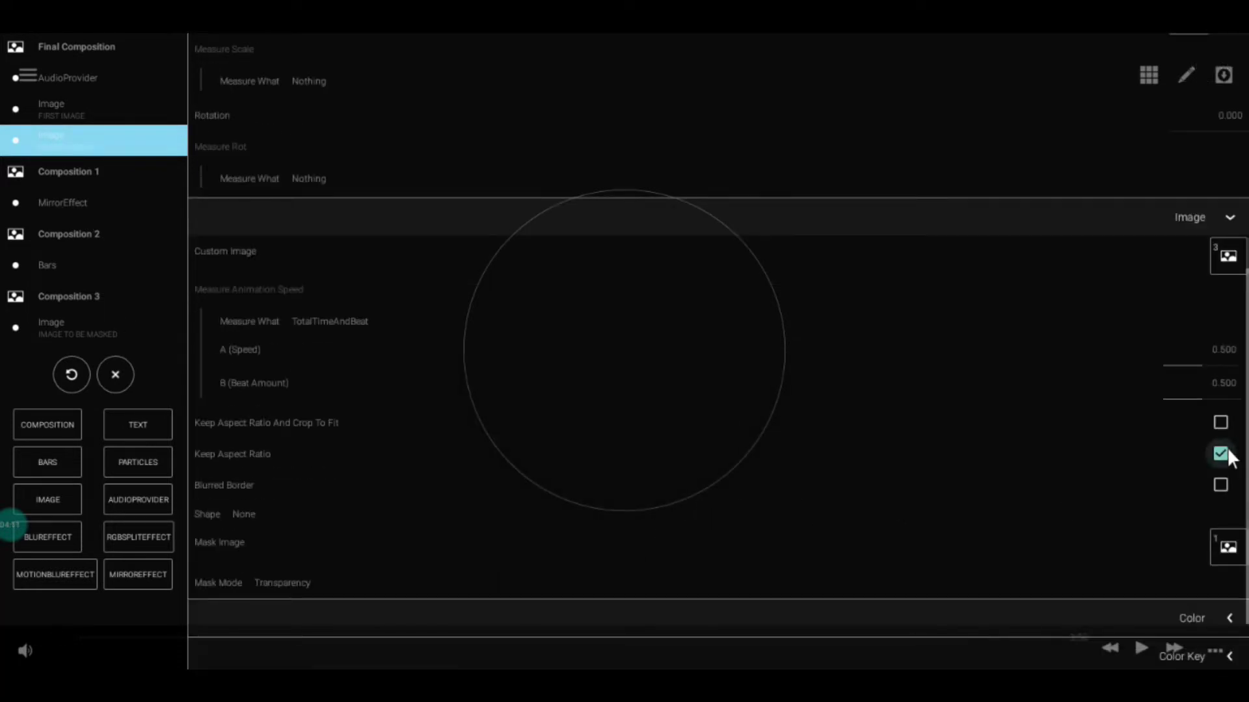
{"action": "left_click", "coordinate": [363, 320]}
{"action": "left_click", "coordinate": [312, 319]}
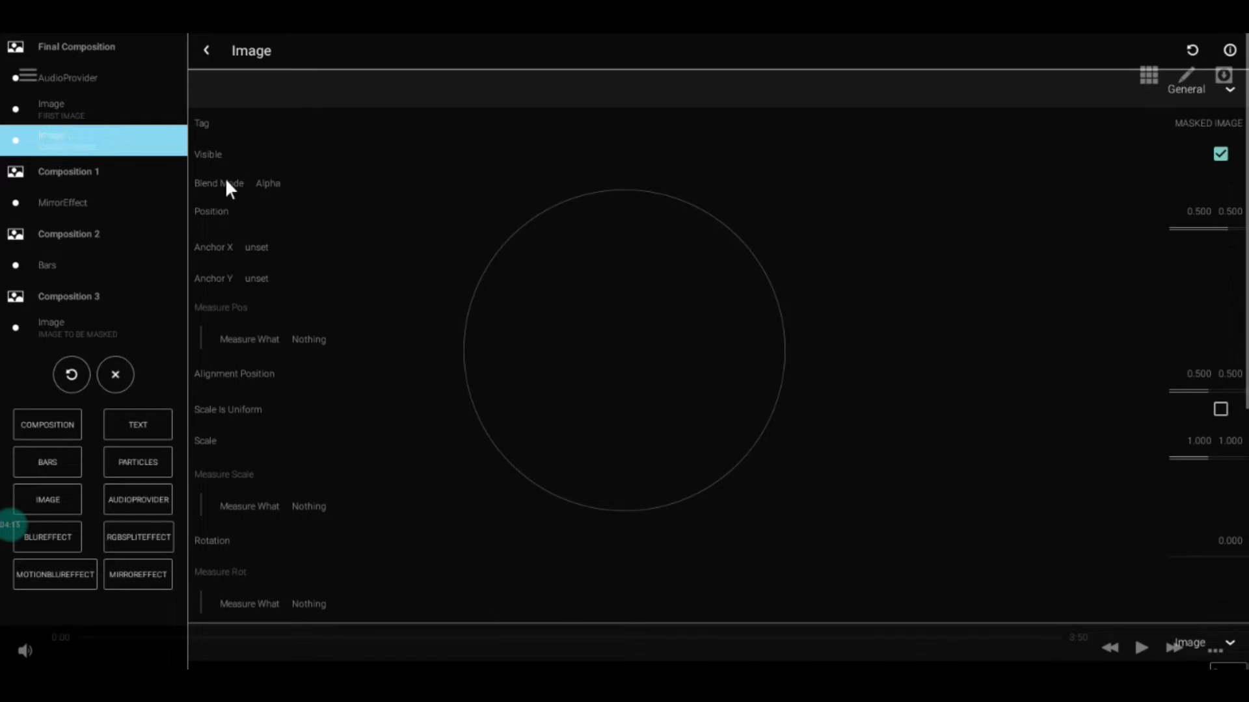
On IMAGE TO BE MASKED, turn off Keep Aspect Ratio and set Measure What to Nothing
{"action": "left_click", "coordinate": [97, 335]}
{"action": "scroll", "coordinate": [1013, 459], "scroll_direction": "down", "scroll_amount": 9}
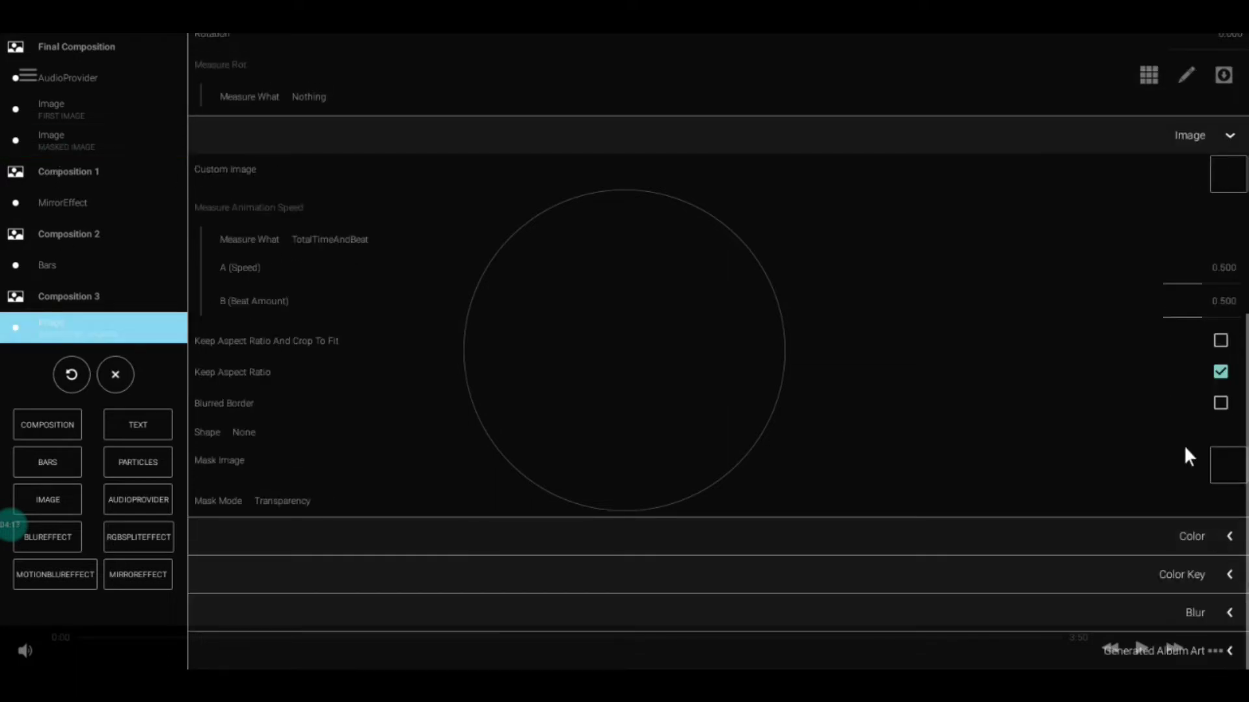
{"action": "left_click", "coordinate": [1212, 375]}
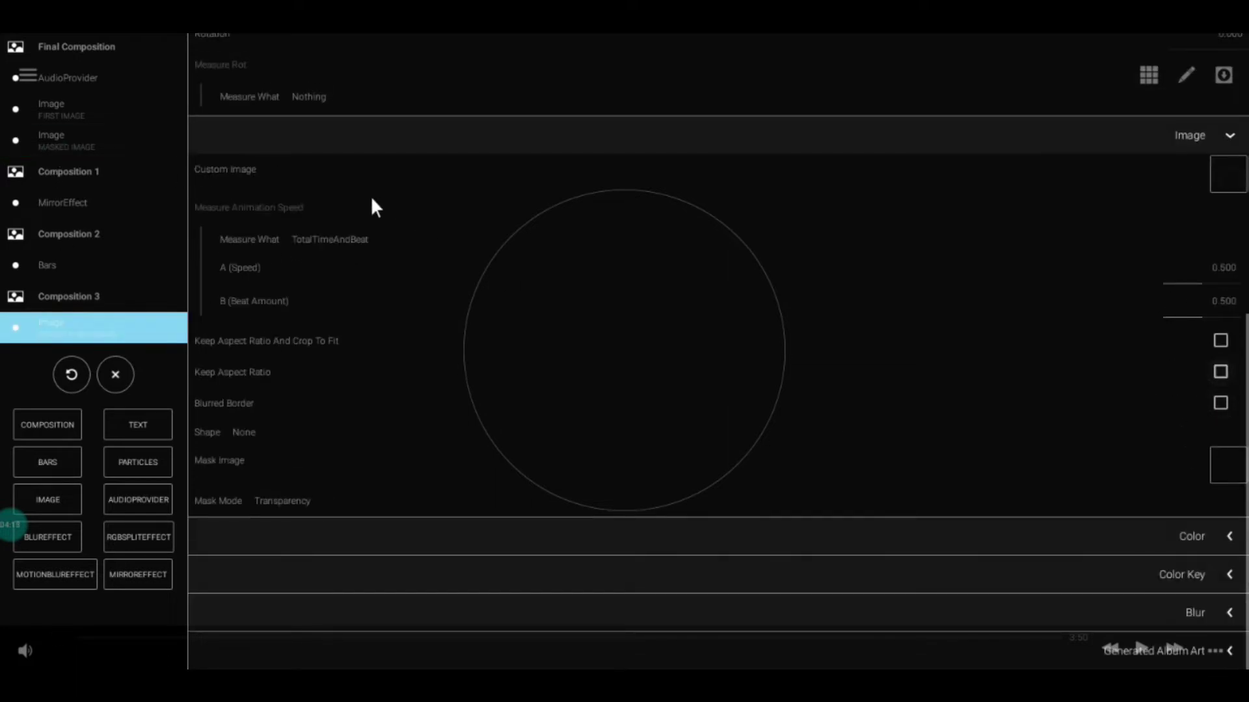
{"action": "left_click", "coordinate": [338, 239]}
{"action": "left_click", "coordinate": [313, 235]}
Use the rainbow picture as its Custom Image, scaled to 2.000 × 2.000
{"action": "left_click", "coordinate": [1227, 241]}
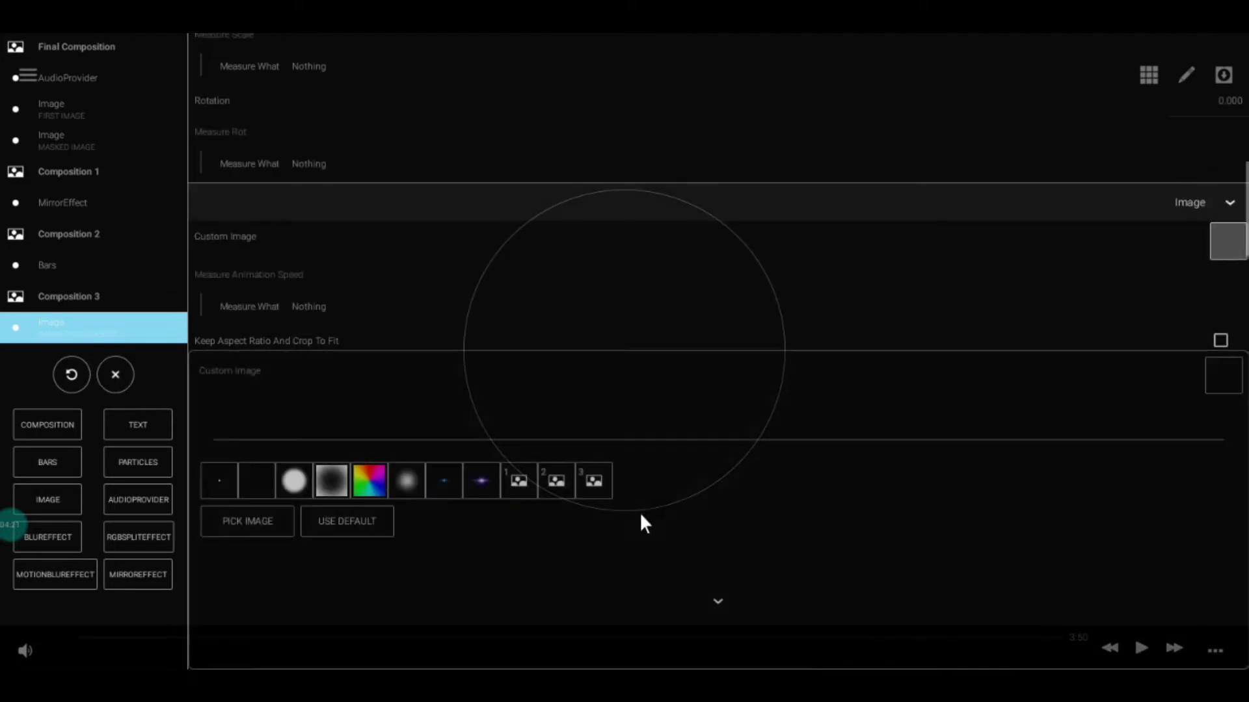
{"action": "left_click", "coordinate": [715, 589]}
{"action": "scroll", "coordinate": [989, 514], "scroll_direction": "up", "scroll_amount": 5}
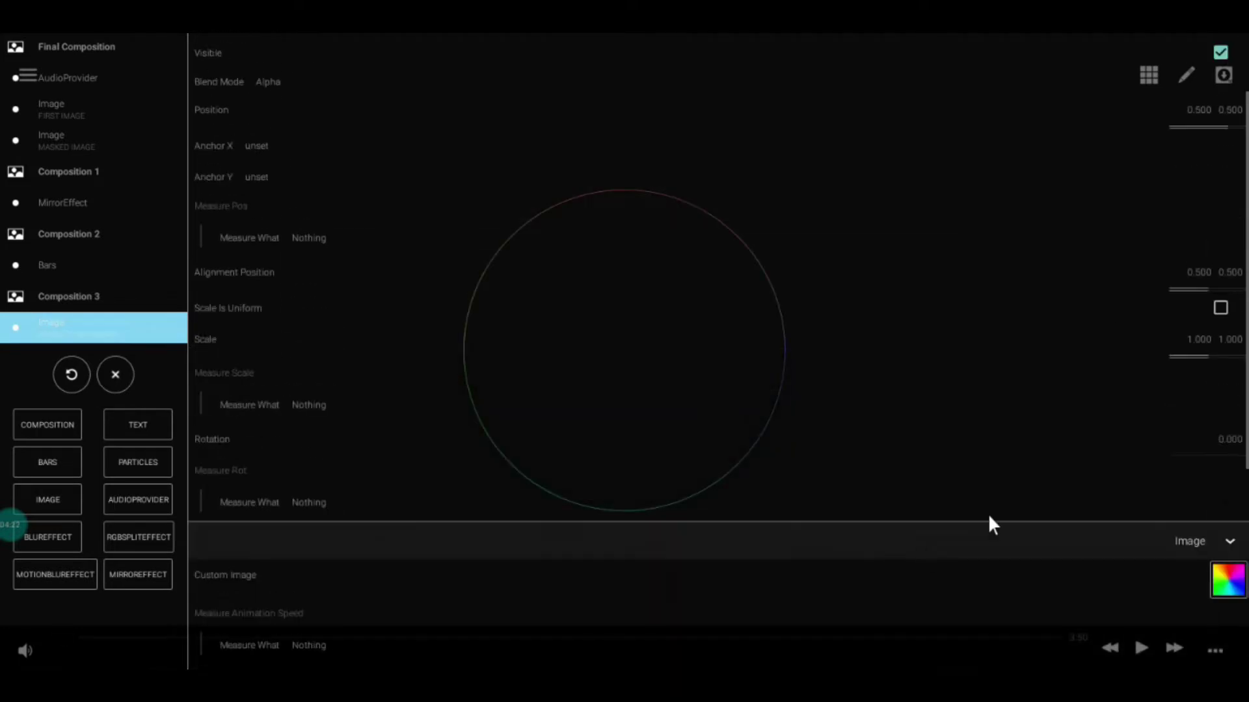
{"action": "left_click", "coordinate": [1172, 350]}
{"action": "left_click_drag", "start_coordinate": [783, 406], "coordinate": [1234, 407]}
{"action": "left_click_drag", "start_coordinate": [1090, 437], "coordinate": [1239, 438]}
{"action": "left_click", "coordinate": [748, 581]}
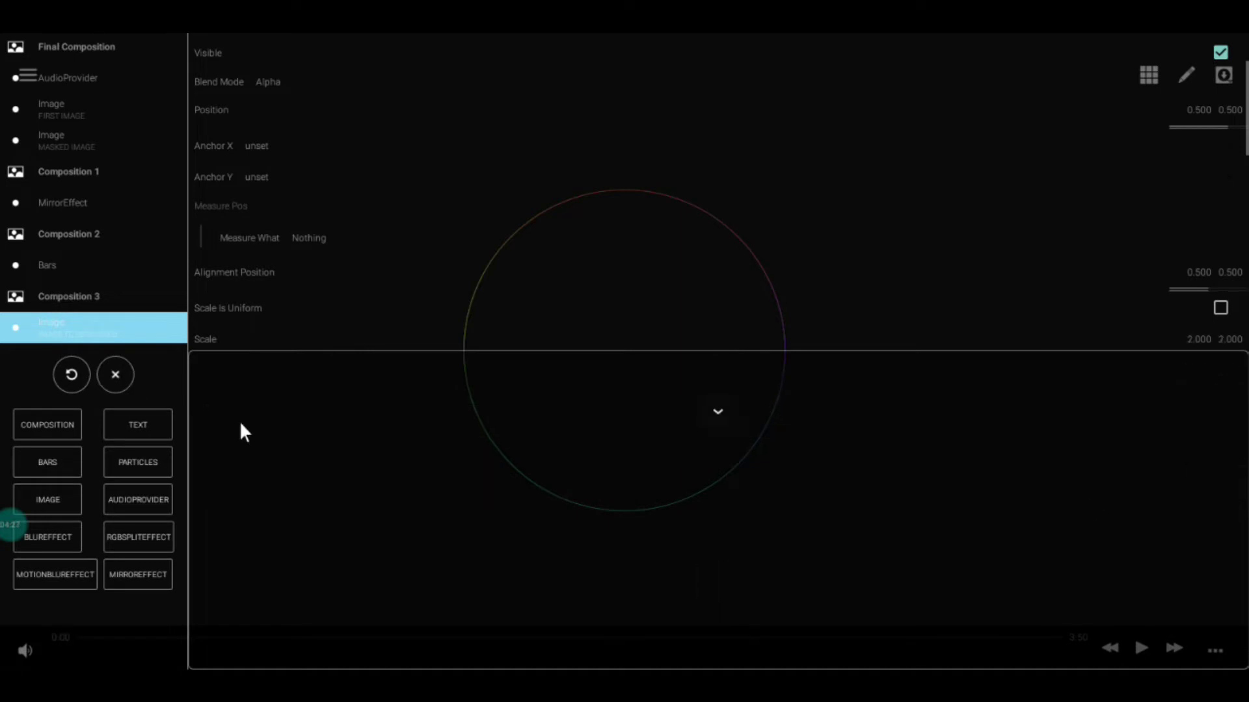
{"action": "left_click", "coordinate": [71, 277]}
Duplicate the Bars layer in Composition 2 and select the upper copy
{"action": "right_click", "coordinate": [73, 280]}
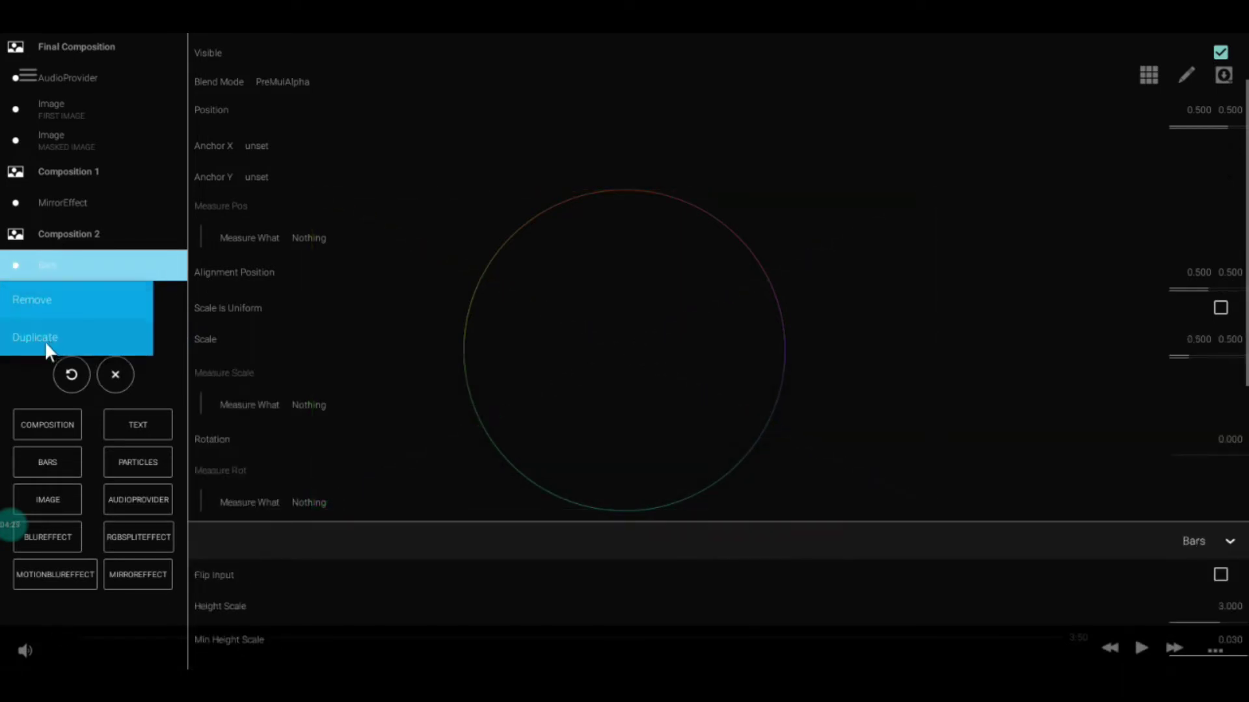
{"action": "left_click", "coordinate": [29, 331]}
{"action": "left_click", "coordinate": [28, 262]}
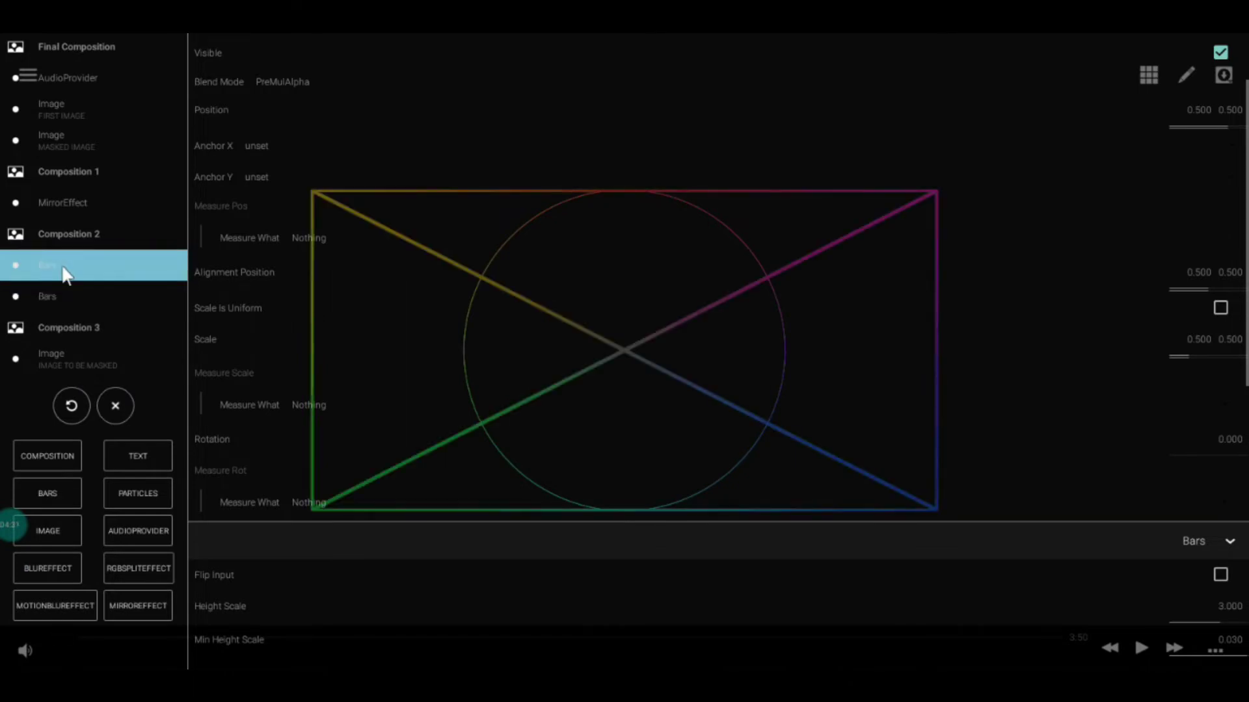
{"action": "scroll", "coordinate": [1126, 478], "scroll_direction": "down", "scroll_amount": 5}
Set that copy's Color From and Color To to black (FF000000)
{"action": "left_click", "coordinate": [1164, 481]}
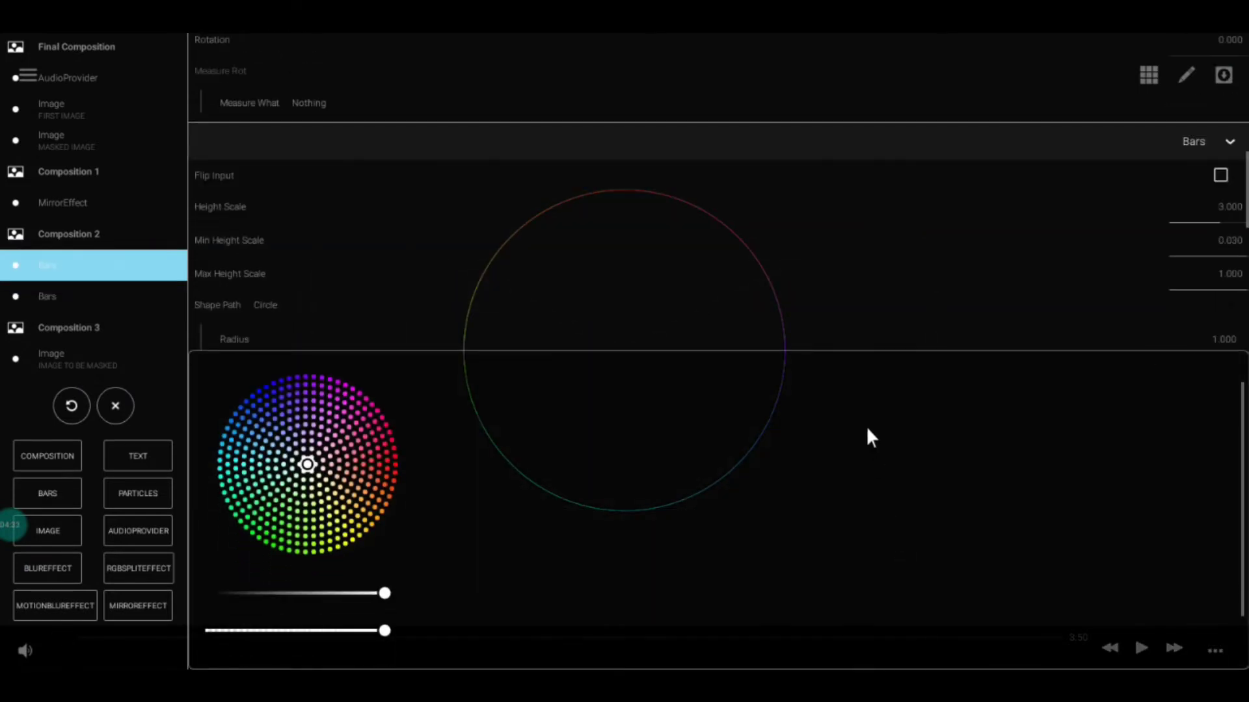
{"action": "left_click_drag", "start_coordinate": [329, 530], "coordinate": [36, 517]}
{"action": "scroll", "coordinate": [1171, 218], "scroll_direction": "down", "scroll_amount": 3}
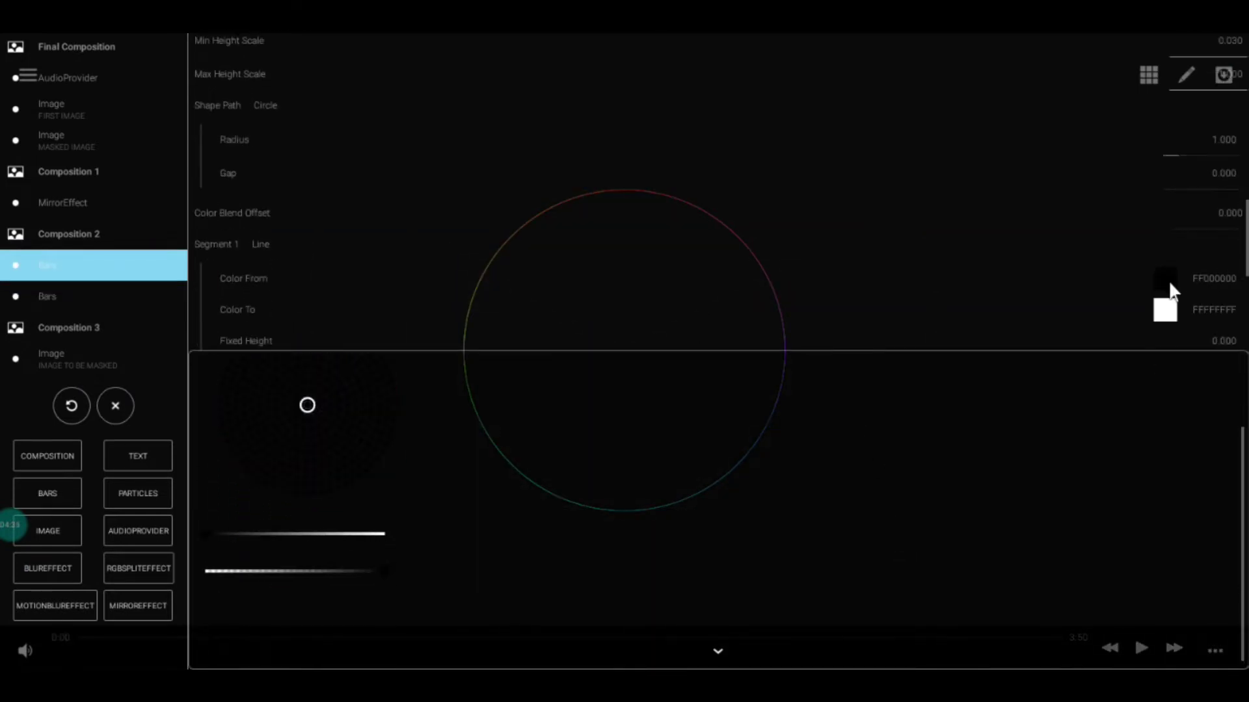
{"action": "left_click", "coordinate": [1164, 311]}
{"action": "left_click", "coordinate": [215, 534]}
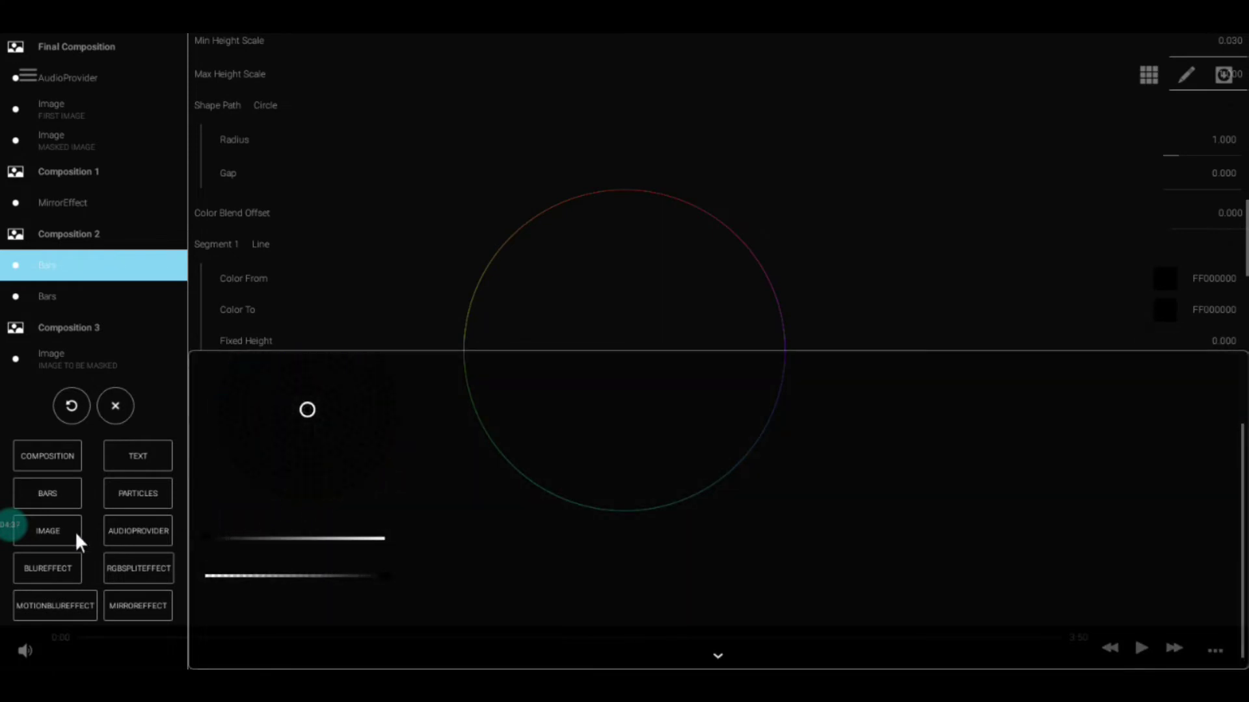
{"action": "left_click", "coordinate": [718, 646]}
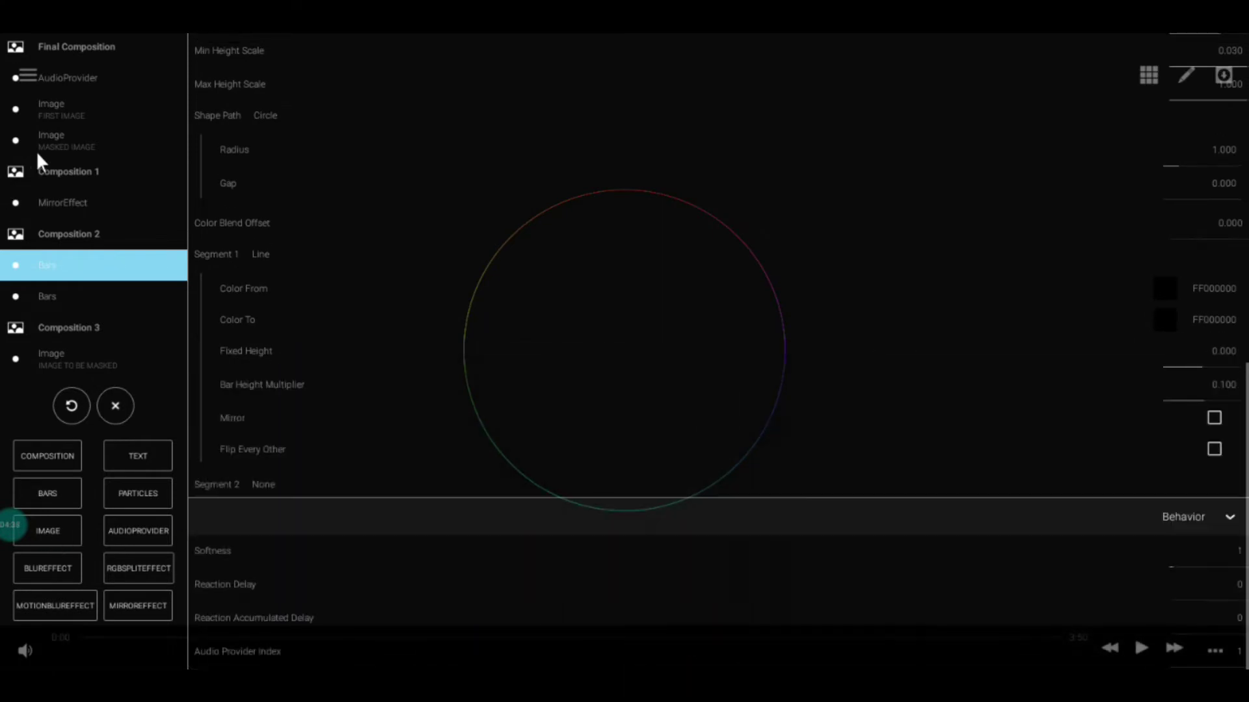
{"action": "left_click", "coordinate": [50, 147]}
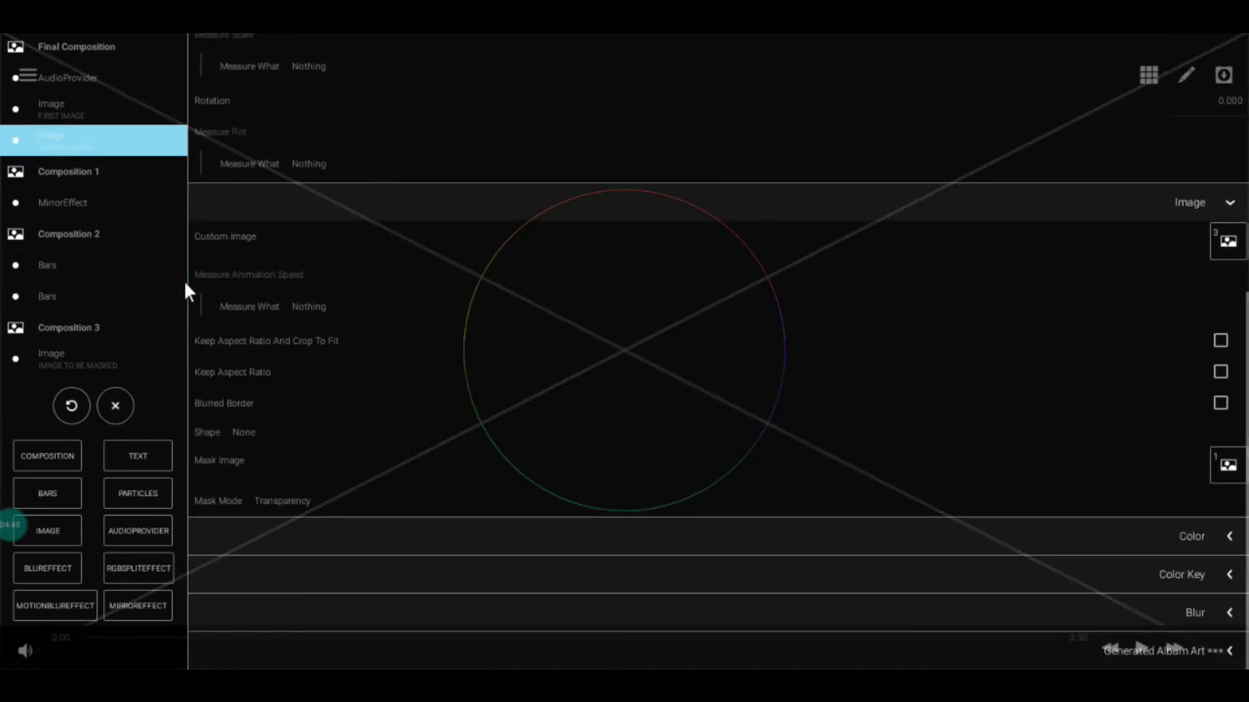
Set the Mask Mode to TransparencyAndWhites after briefly trying TransparencyAndBlacks
{"action": "left_click", "coordinate": [288, 500]}
{"action": "left_click", "coordinate": [290, 513]}
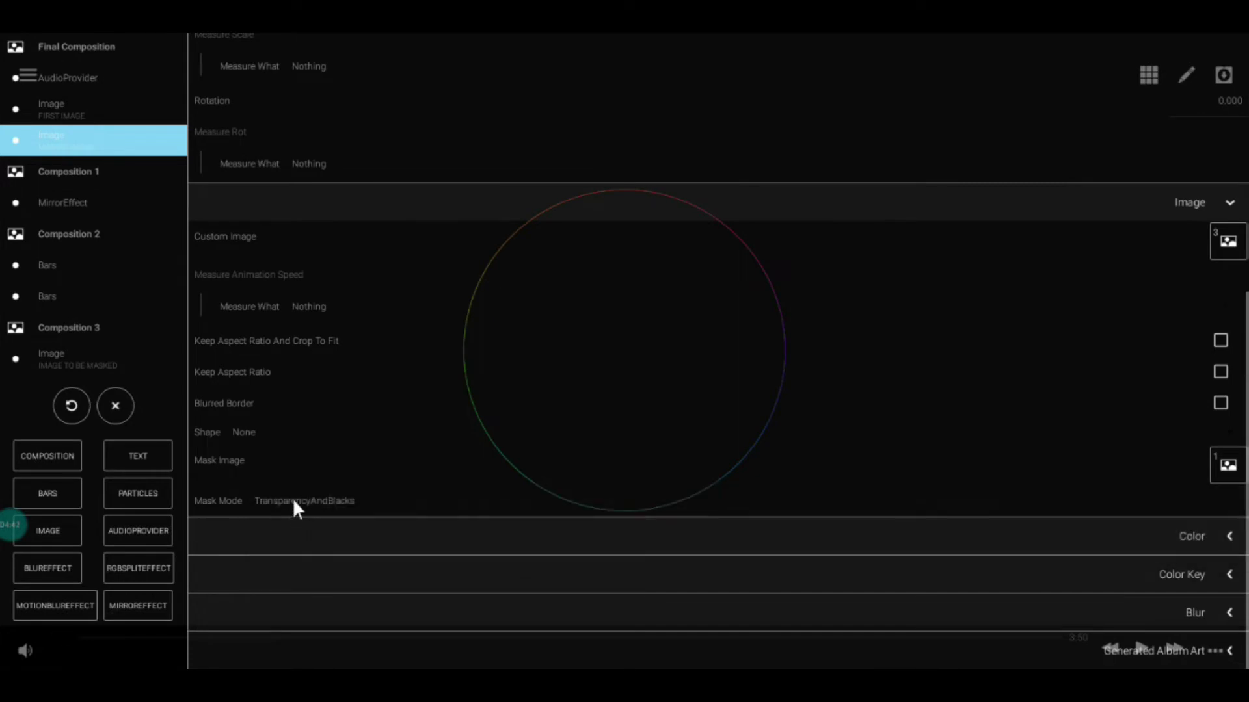
{"action": "left_click", "coordinate": [293, 499]}
{"action": "left_click", "coordinate": [323, 530]}
Review the settings of both Bars layers
{"action": "left_click", "coordinate": [84, 296]}
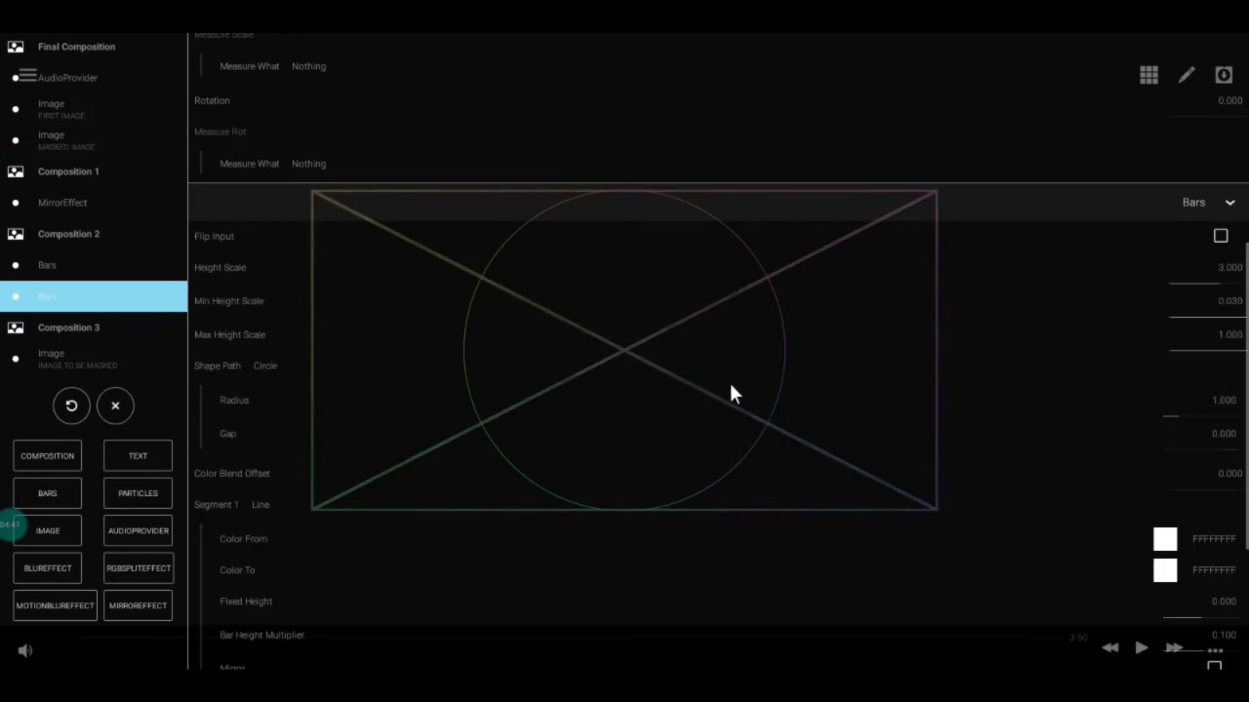
{"action": "scroll", "coordinate": [762, 389], "scroll_direction": "down", "scroll_amount": 3}
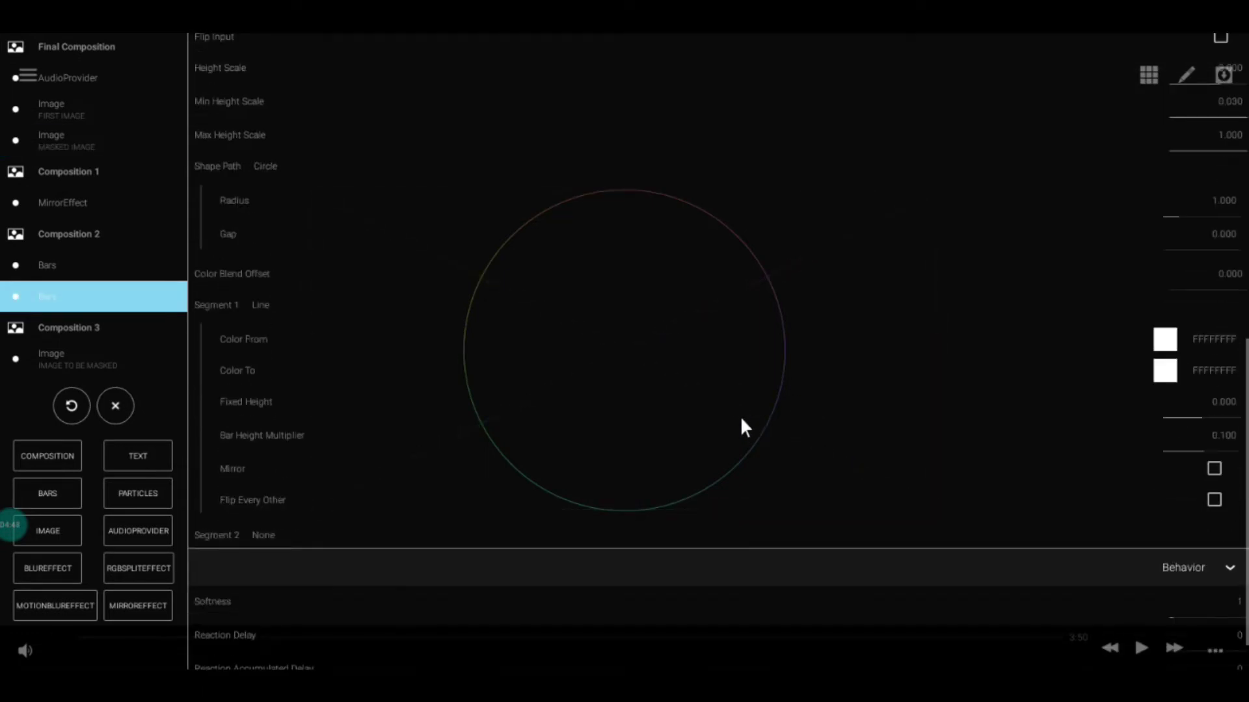
{"action": "left_click", "coordinate": [39, 265]}
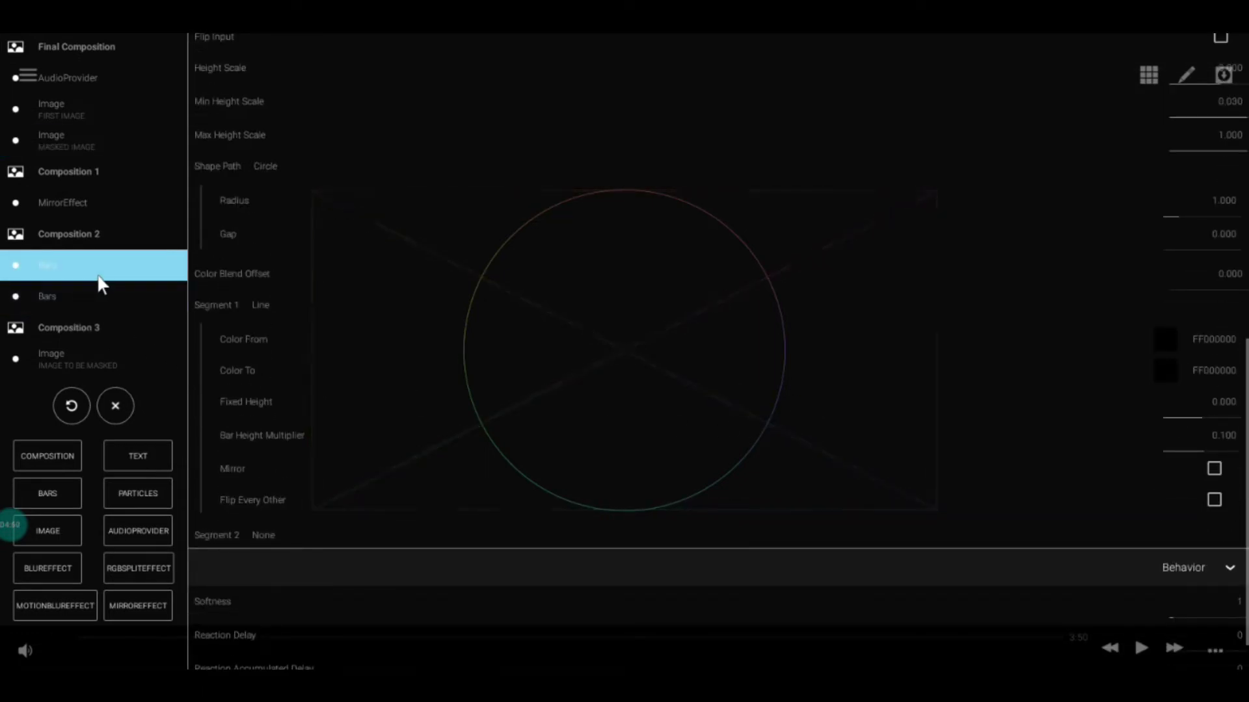
{"action": "left_click", "coordinate": [63, 295]}
Reconfirm the MASKED IMAGE layer's Mask Mode as TransparencyAndWhites
{"action": "left_click", "coordinate": [91, 149]}
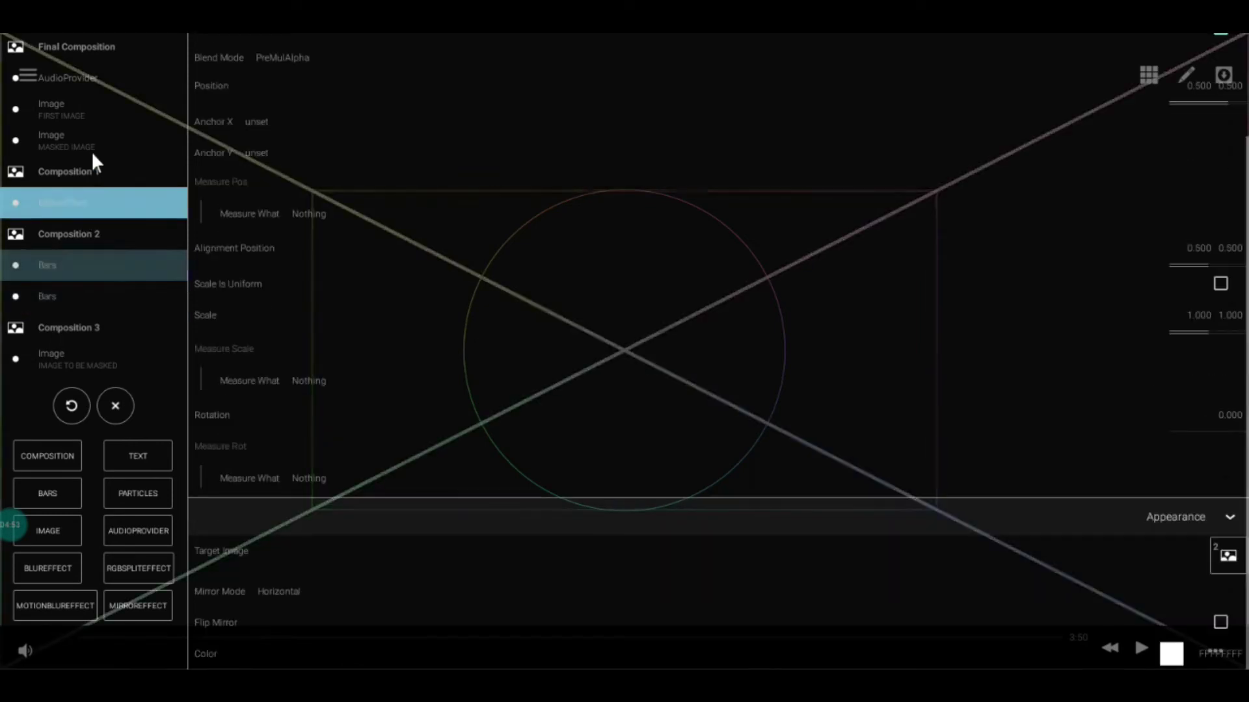
{"action": "scroll", "coordinate": [854, 485], "scroll_direction": "down", "scroll_amount": 5}
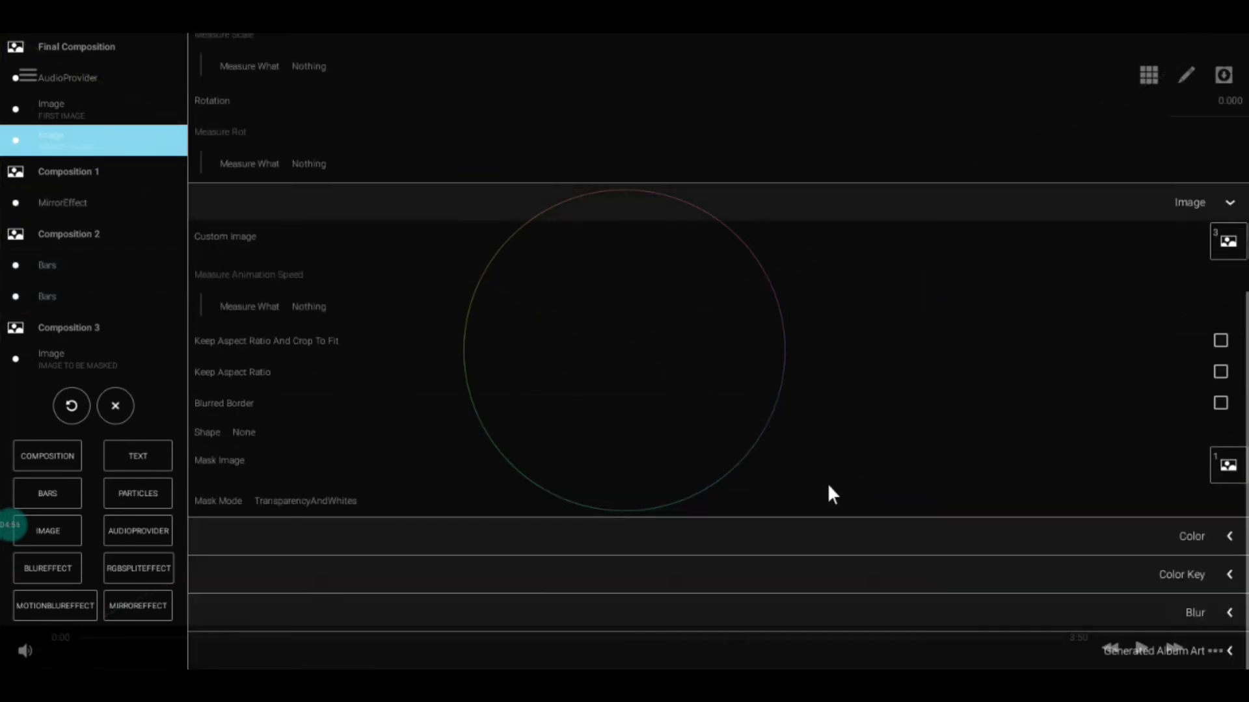
{"action": "scroll", "coordinate": [800, 479], "scroll_direction": "up", "scroll_amount": 2}
{"action": "scroll", "coordinate": [784, 476], "scroll_direction": "down", "scroll_amount": 1}
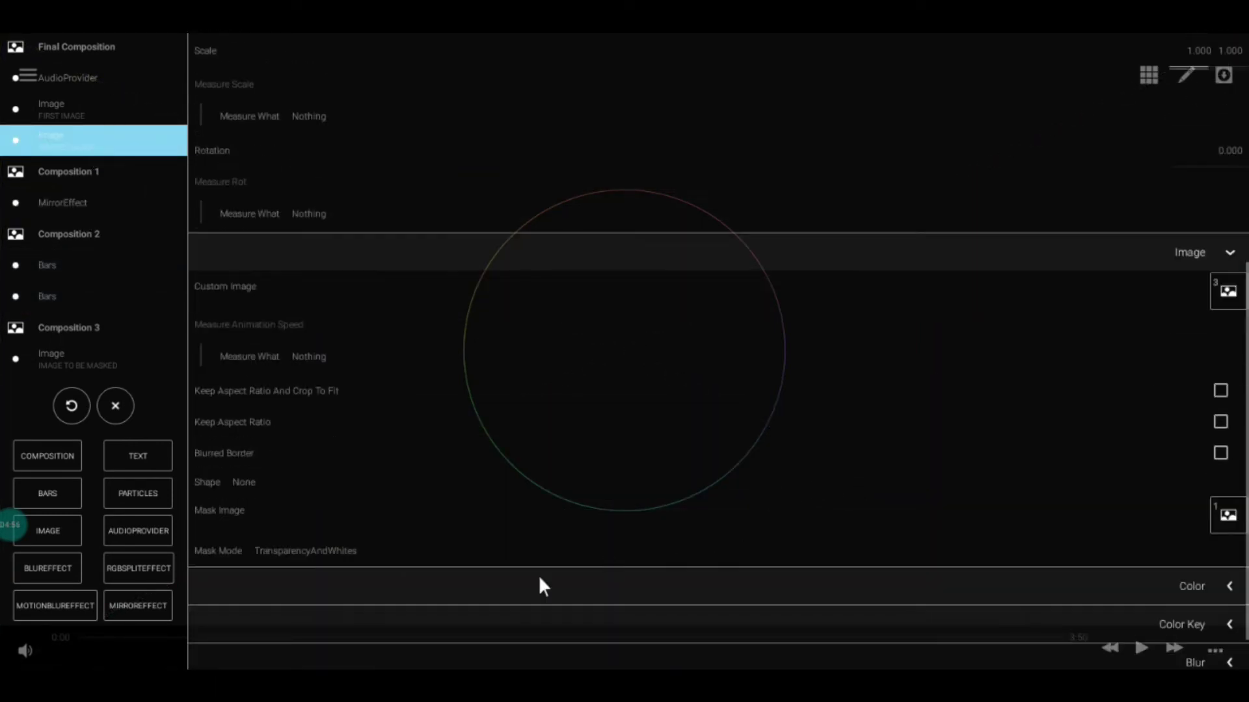
{"action": "left_click", "coordinate": [334, 552]}
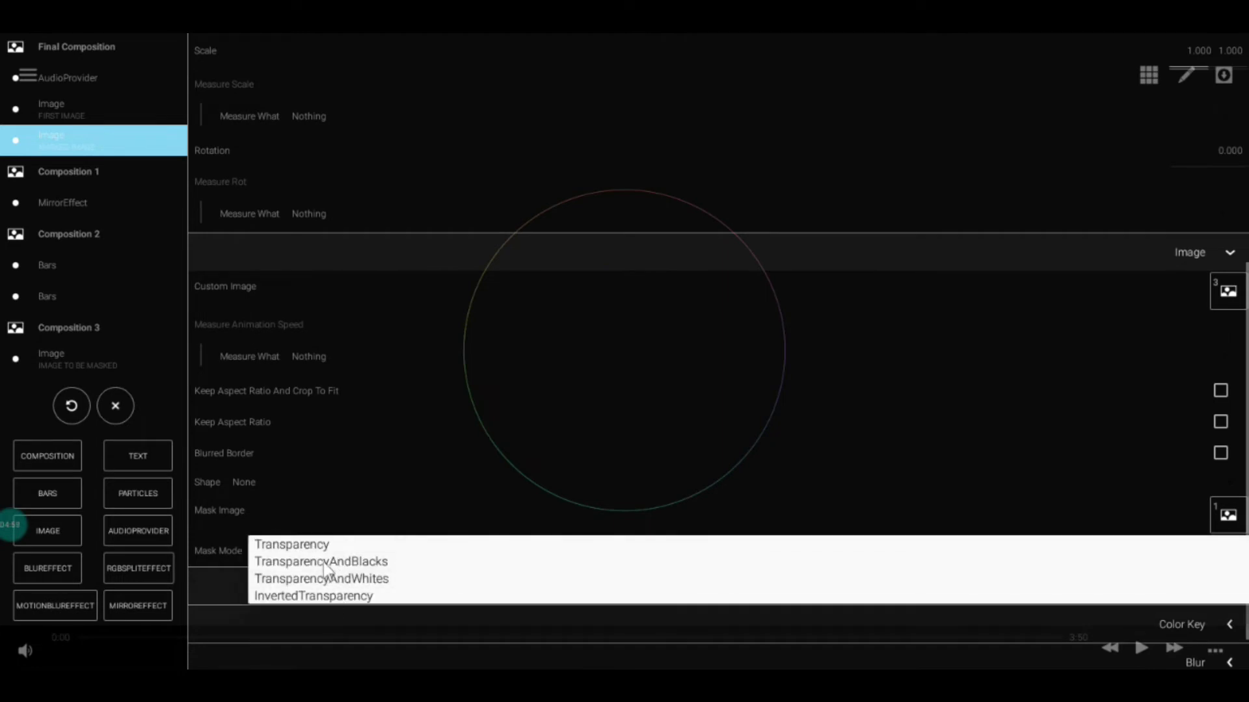
{"action": "left_click", "coordinate": [325, 566]}
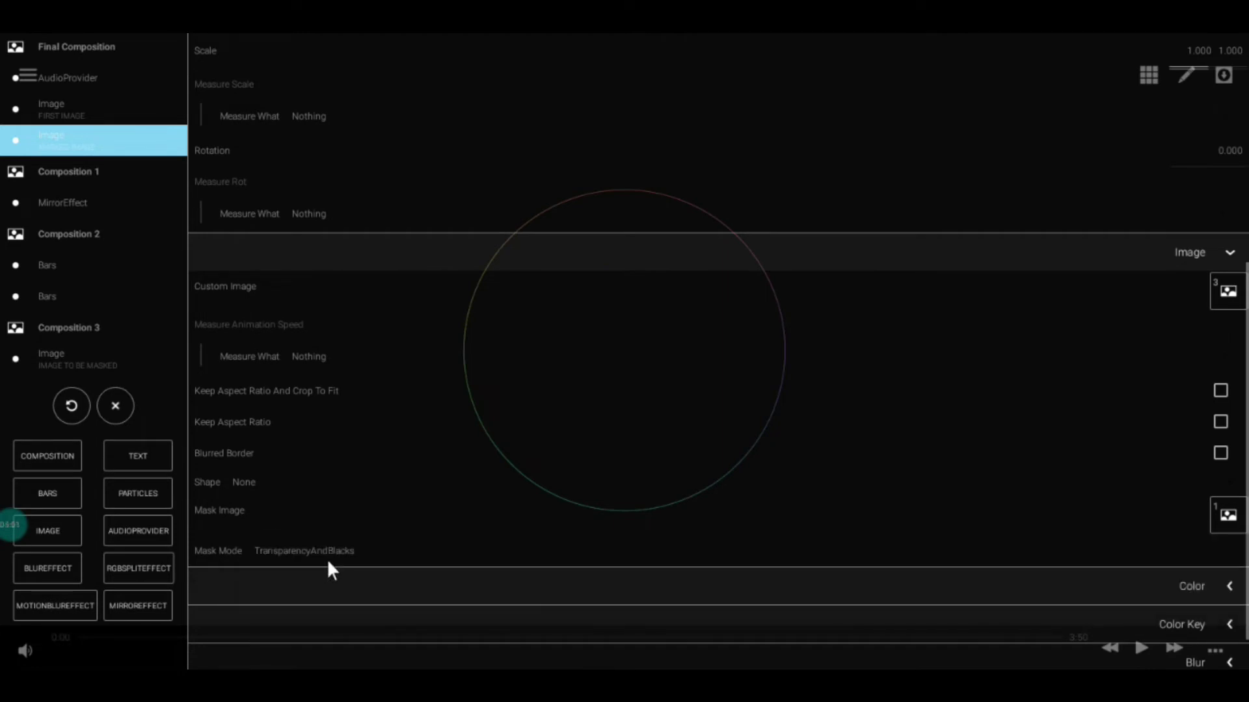
{"action": "left_click", "coordinate": [329, 550]}
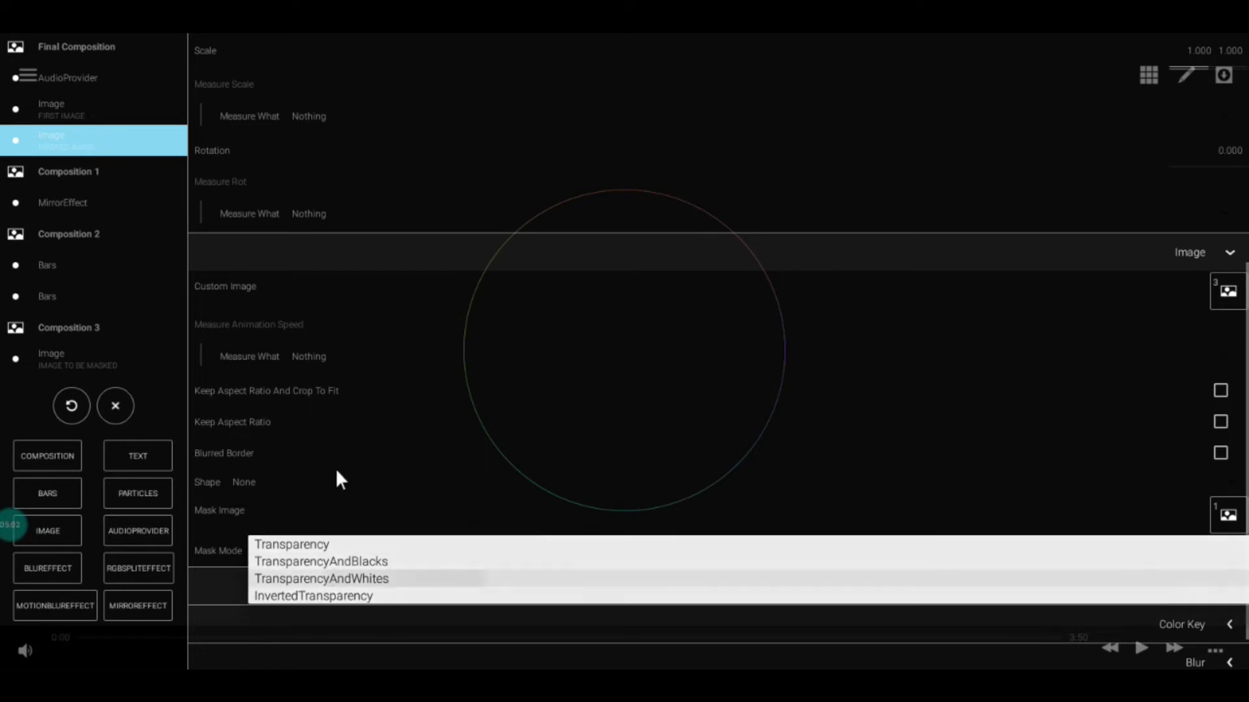
{"action": "left_click", "coordinate": [313, 436]}
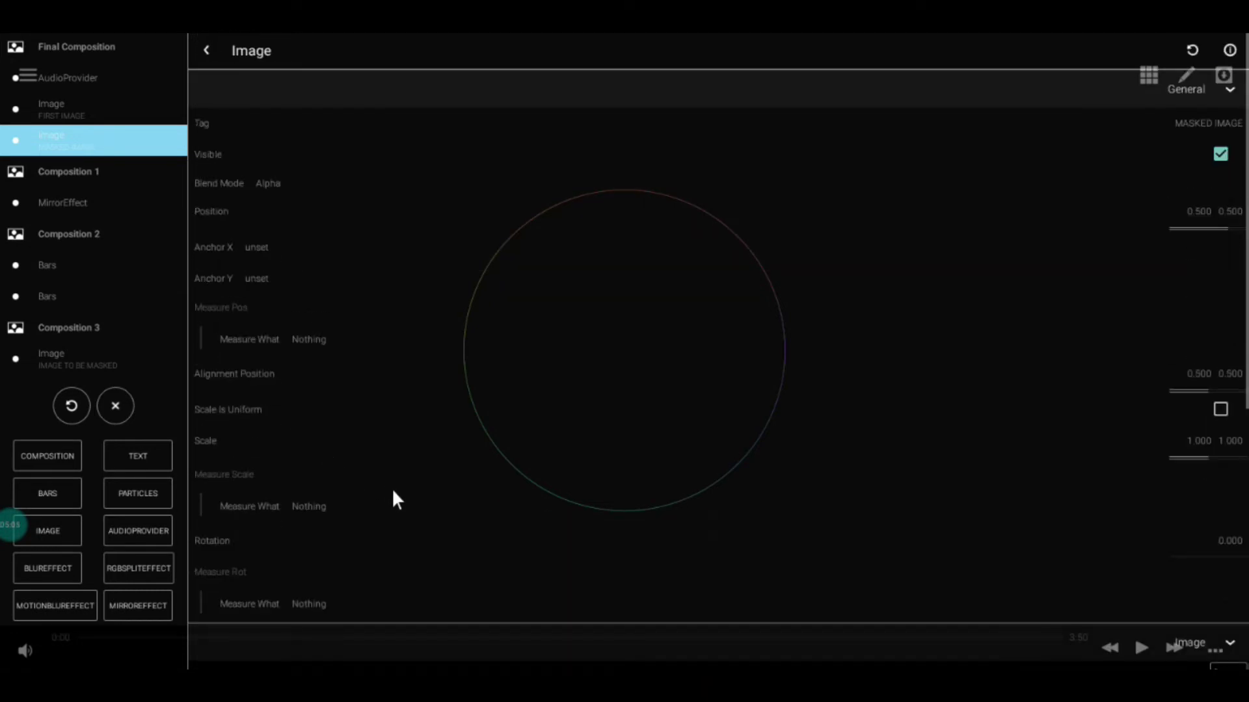
Preview the visualizer reacting to the song at 2:40, then reopen the visualizer editor
{"action": "left_click", "coordinate": [719, 591]}
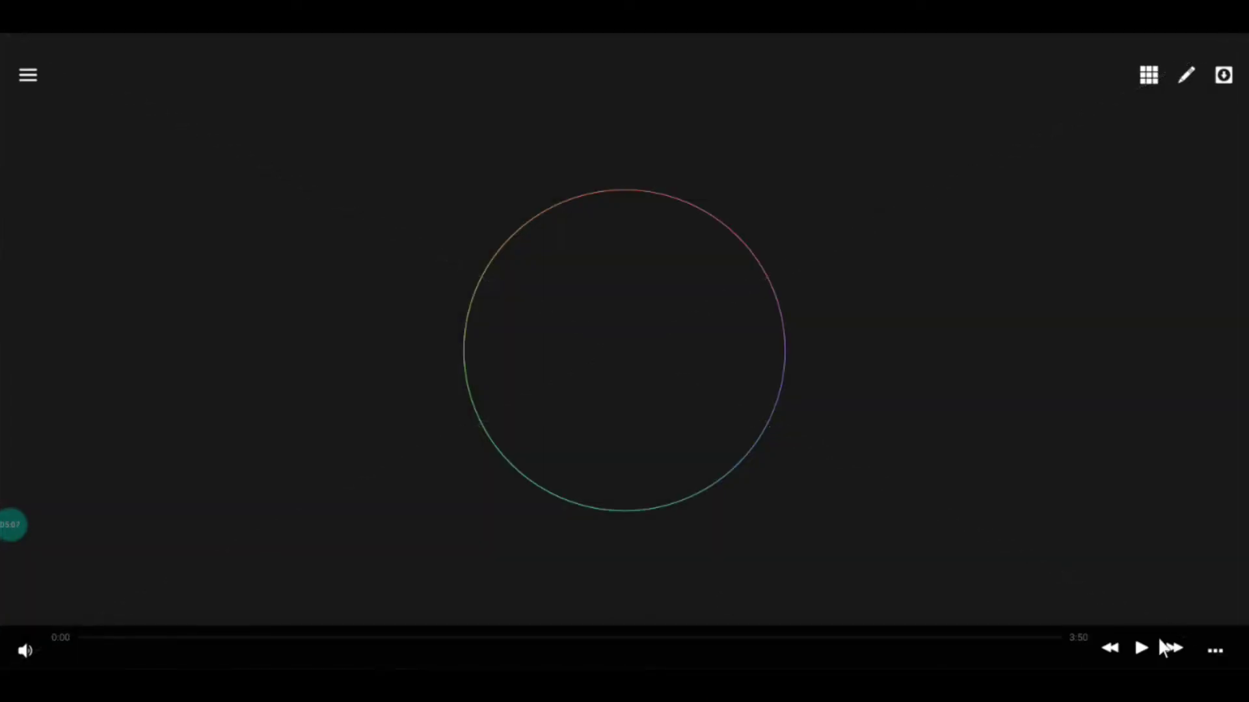
{"action": "left_click", "coordinate": [764, 638]}
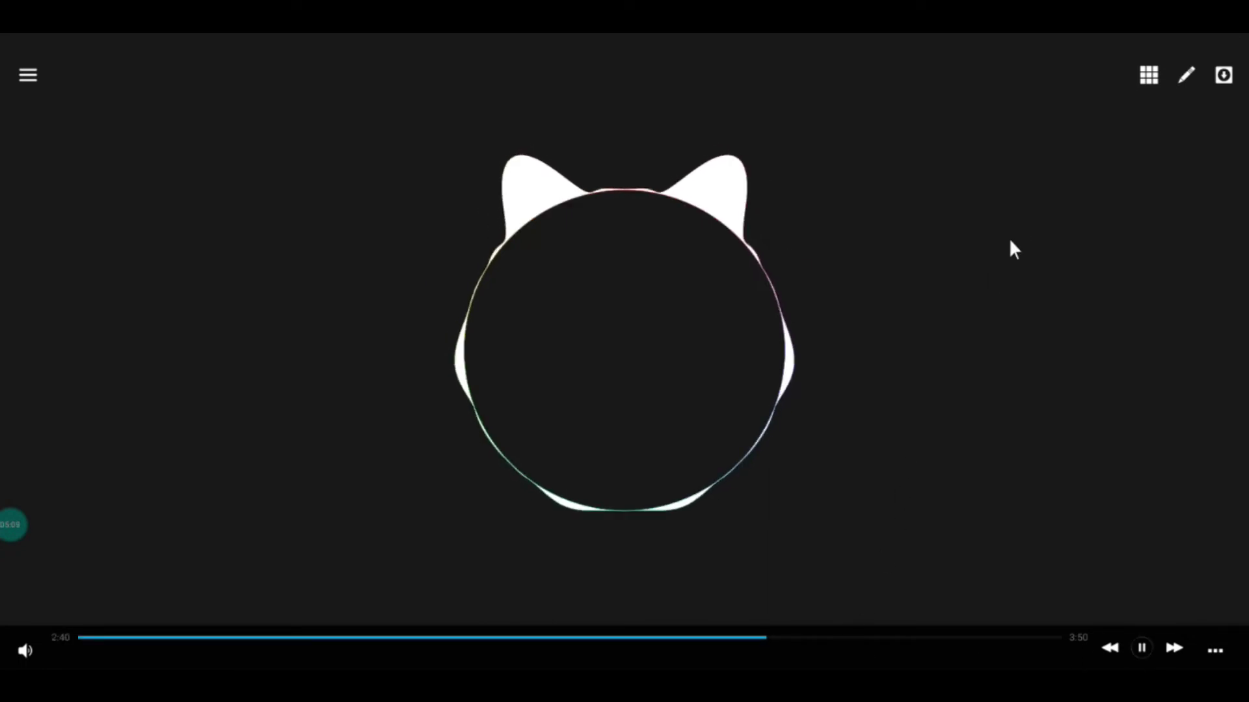
{"action": "left_click", "coordinate": [1200, 68]}
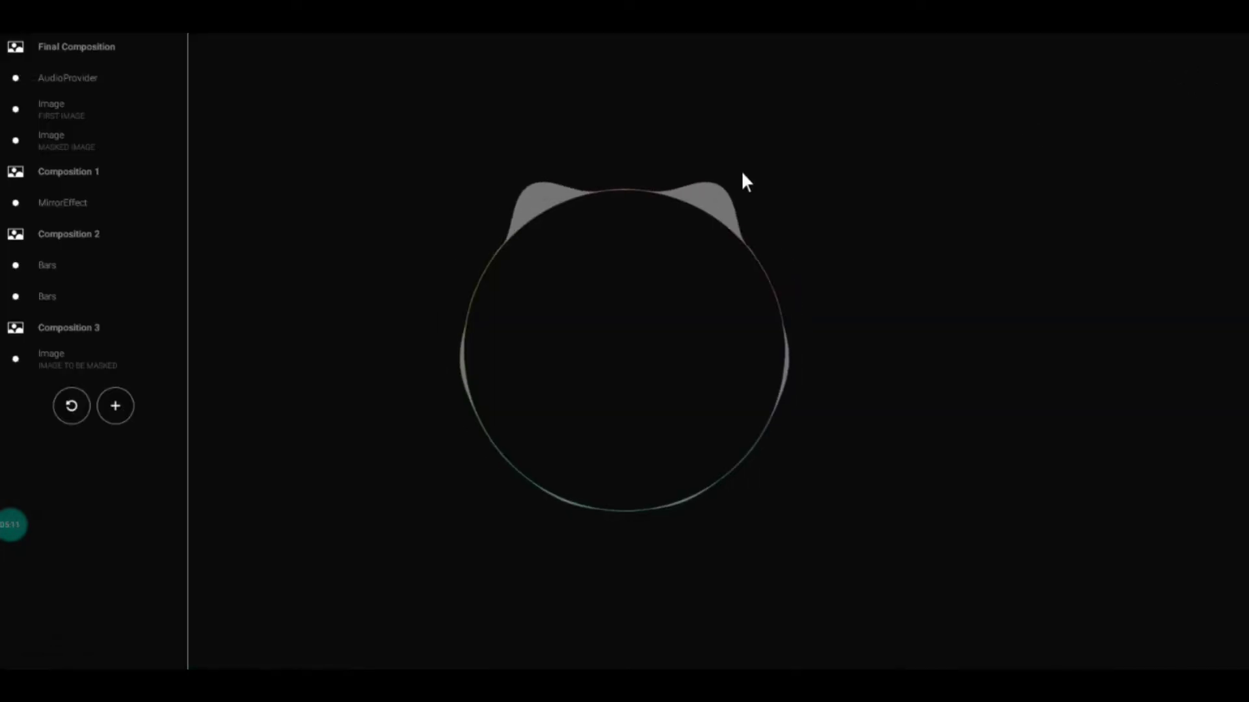
{"action": "left_click", "coordinate": [636, 463]}
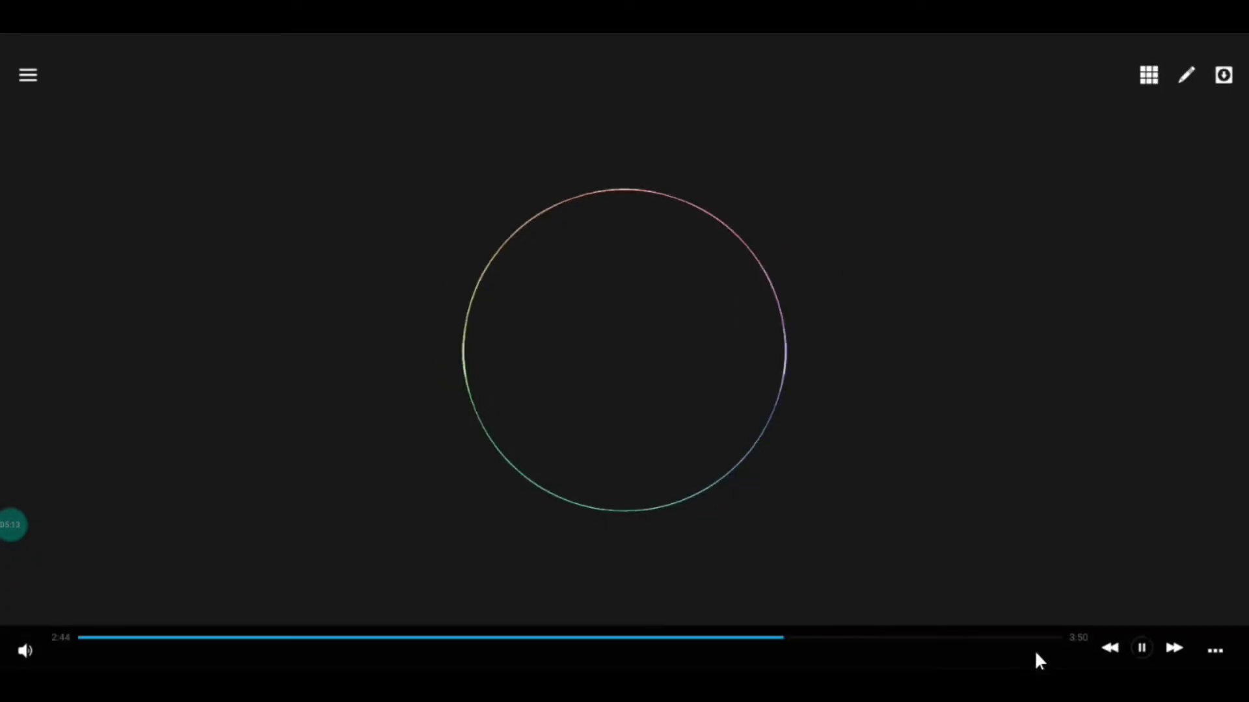
{"action": "left_click", "coordinate": [1182, 76]}
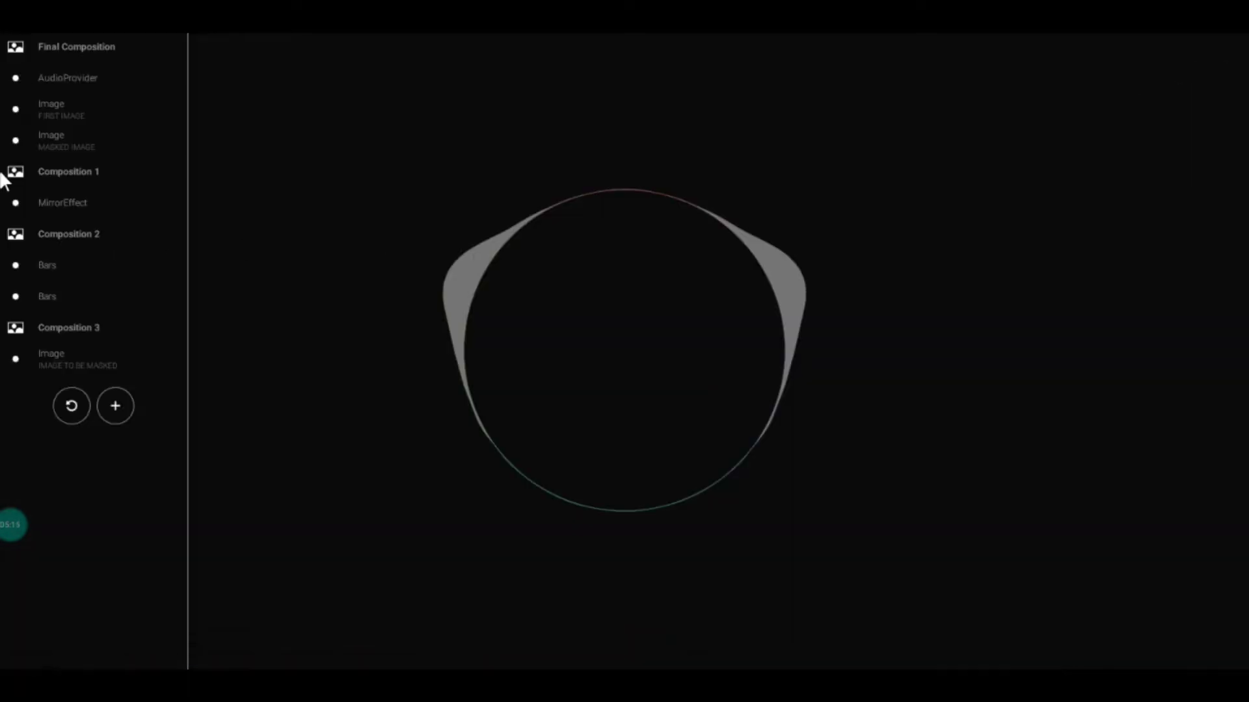
Check the masked image's colour and image settings, then place a second AudioProvider in Final Composition
{"action": "left_click", "coordinate": [66, 150]}
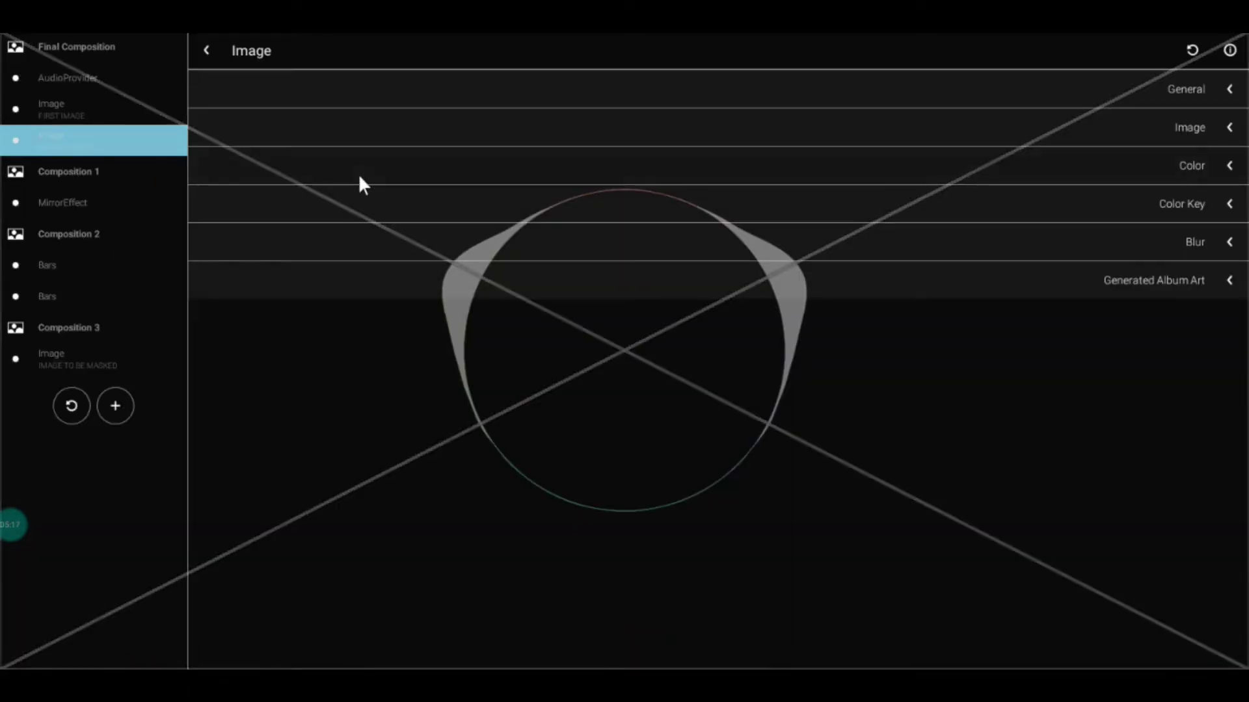
{"action": "left_click", "coordinate": [374, 166]}
{"action": "left_click", "coordinate": [411, 140]}
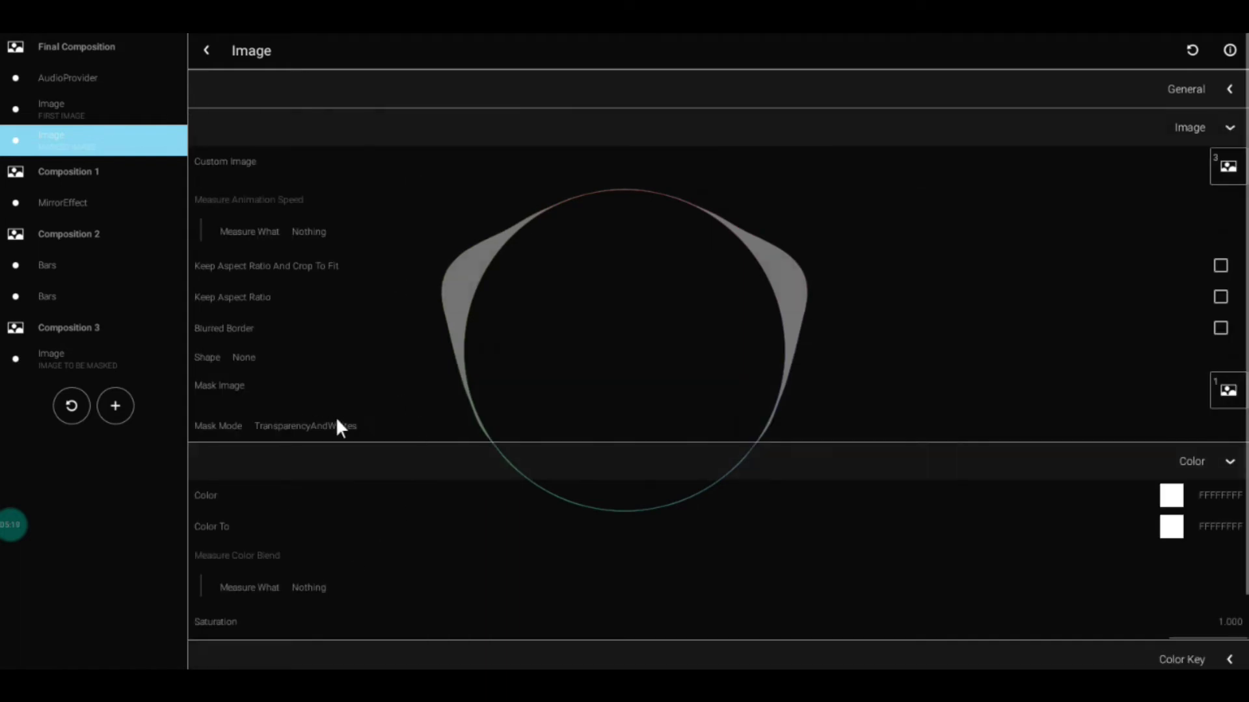
{"action": "left_click_drag", "start_coordinate": [69, 73], "coordinate": [61, 102]}
Set the first Bars layer's Audio Provider Index to 2
{"action": "left_click", "coordinate": [73, 299]}
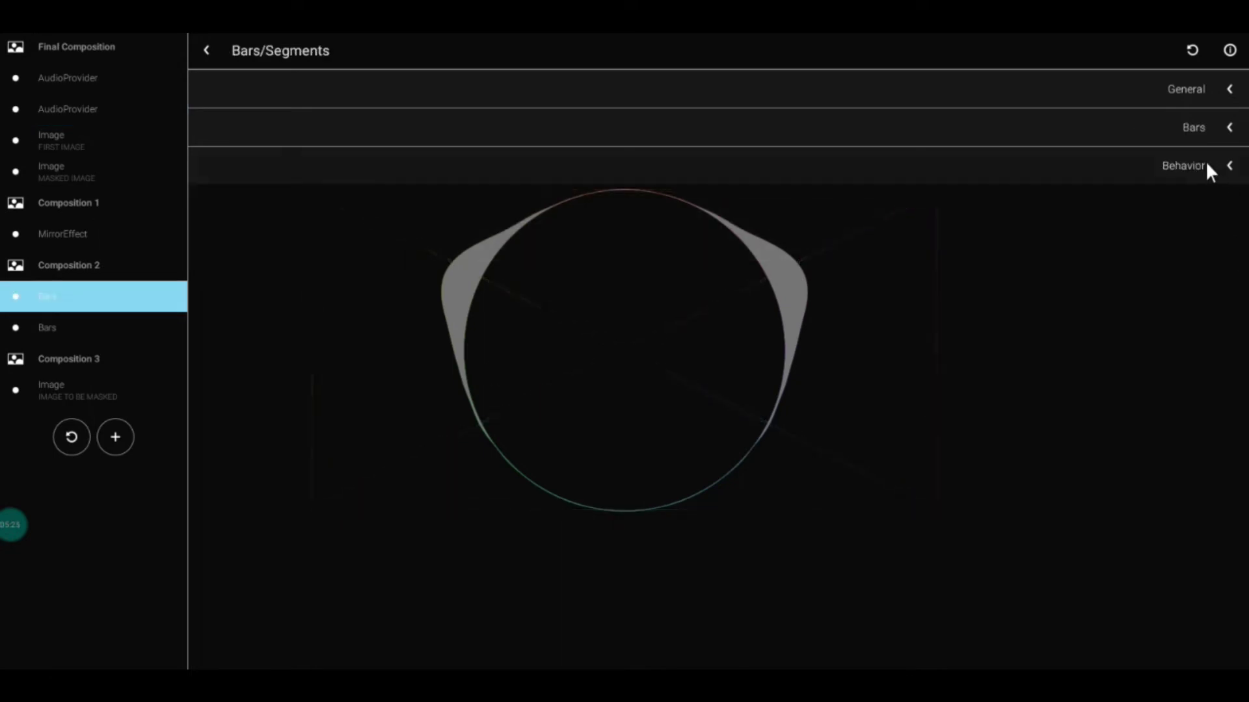
{"action": "left_click", "coordinate": [1203, 299]}
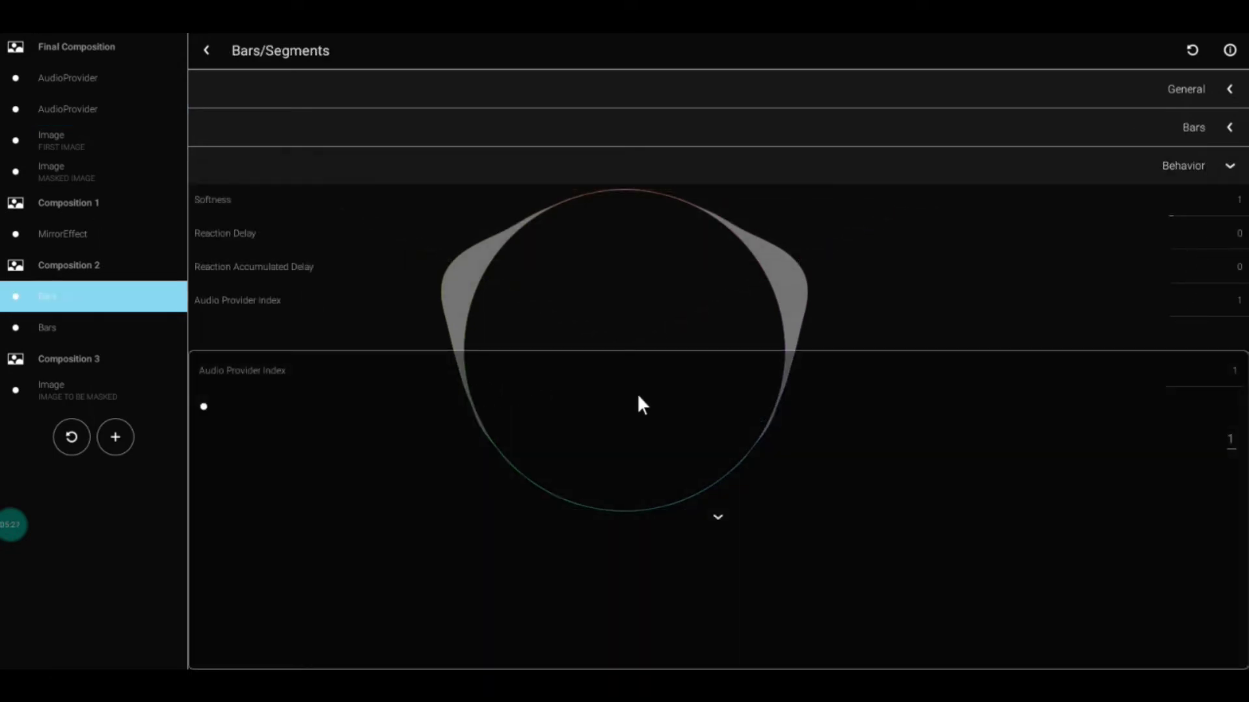
{"action": "left_click", "coordinate": [654, 406]}
Lower the second AudioProvider's Audio Duration Ms to 141 in its Audio Capture settings
{"action": "left_click", "coordinate": [104, 83]}
{"action": "left_click", "coordinate": [105, 111]}
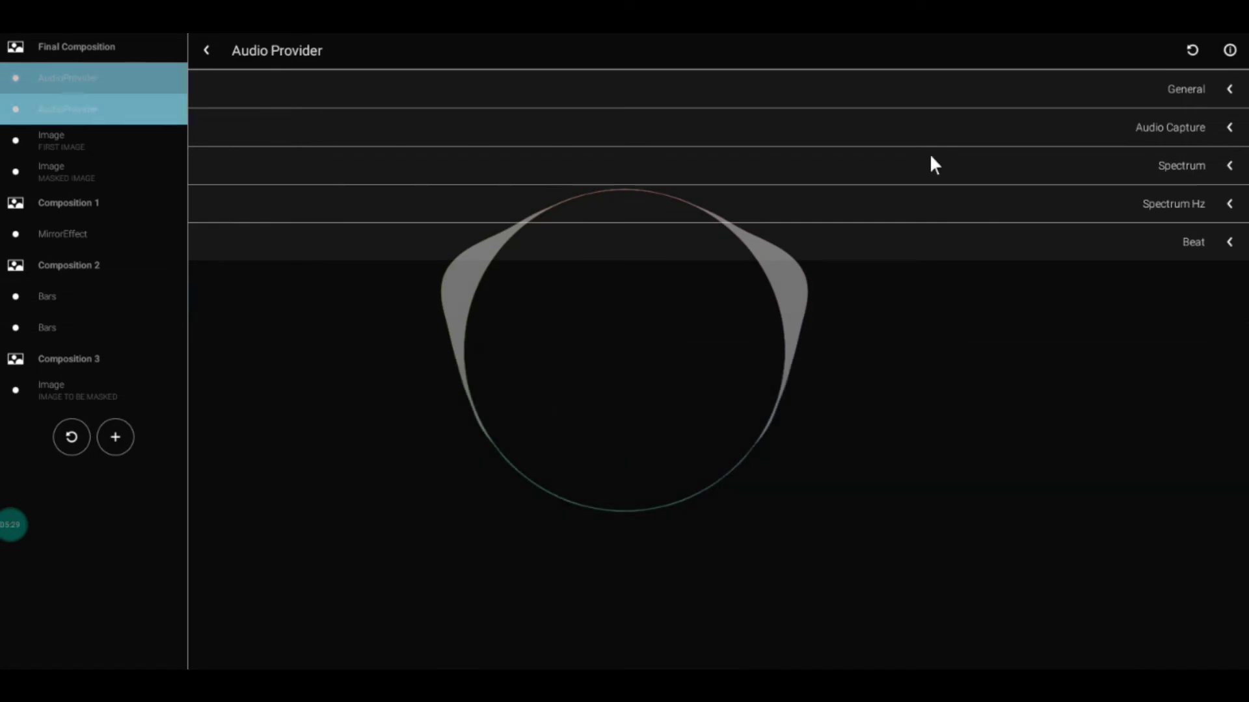
{"action": "left_click", "coordinate": [1138, 133]}
{"action": "left_click", "coordinate": [1188, 173]}
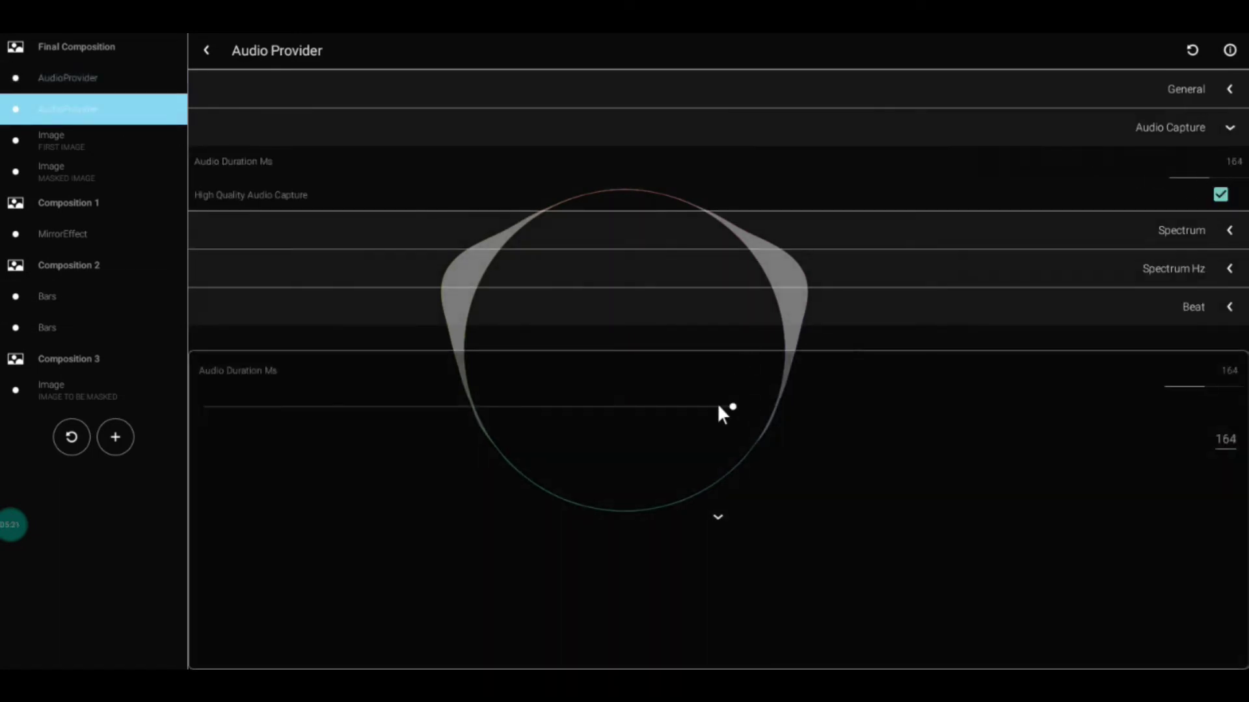
{"action": "left_click_drag", "start_coordinate": [680, 408], "coordinate": [655, 419]}
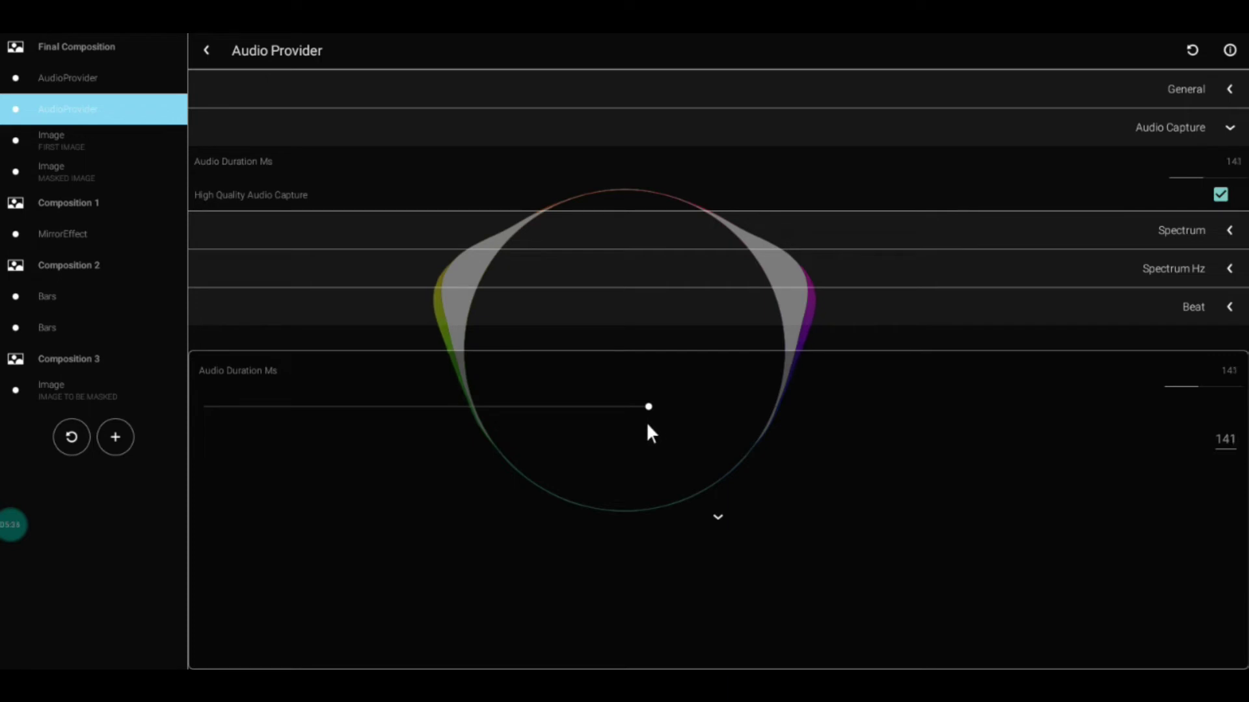
{"action": "left_click", "coordinate": [714, 518]}
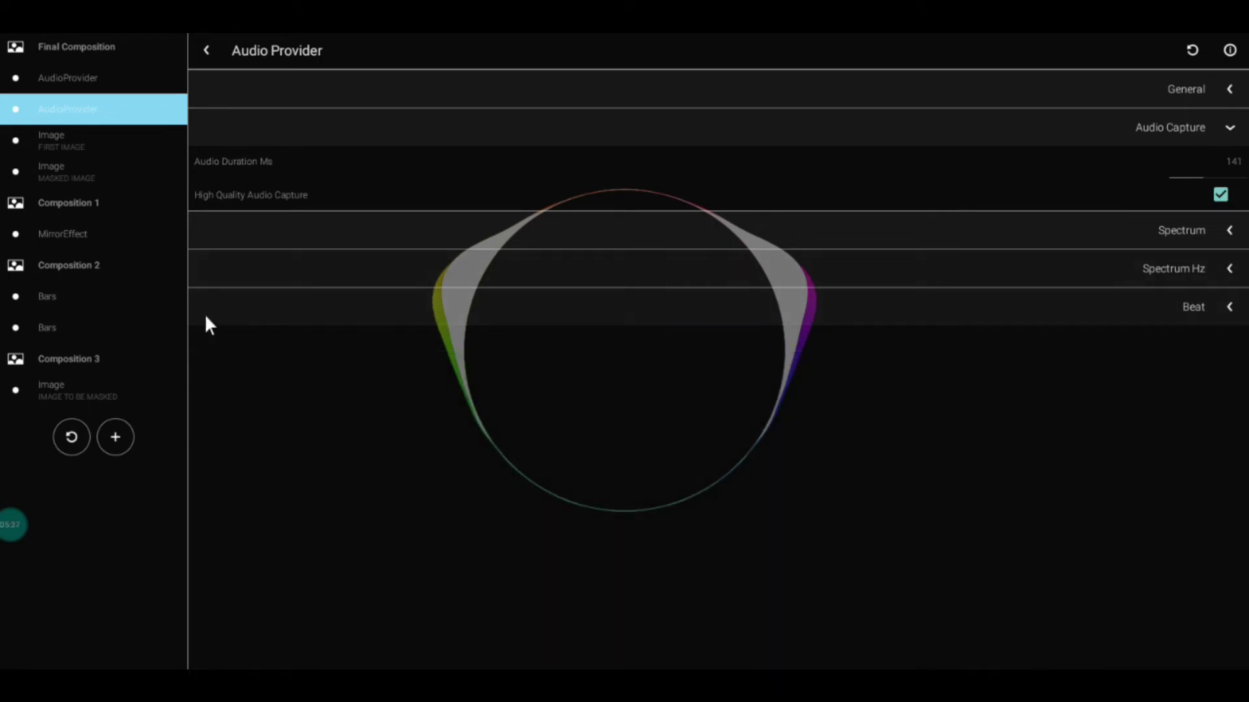
{"action": "left_click", "coordinate": [61, 303]}
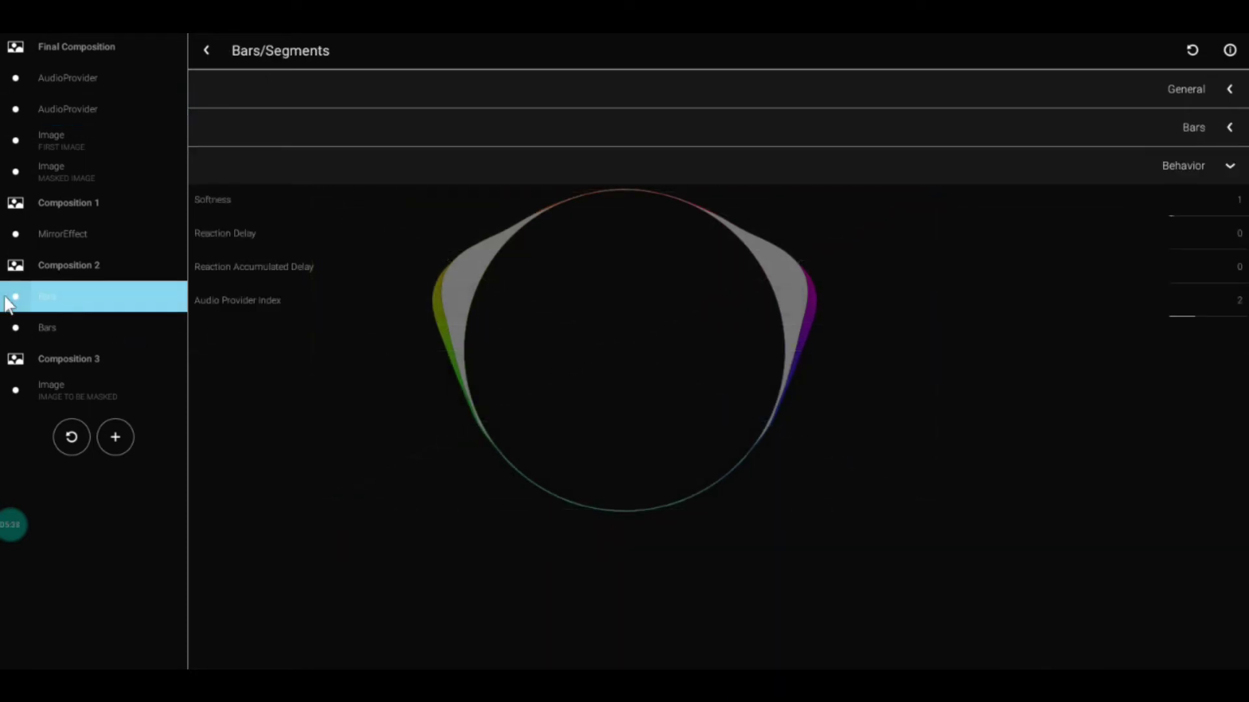
Drag the black second Bars layer above the first Bars layer in Composition 2
{"action": "left_click", "coordinate": [11, 327]}
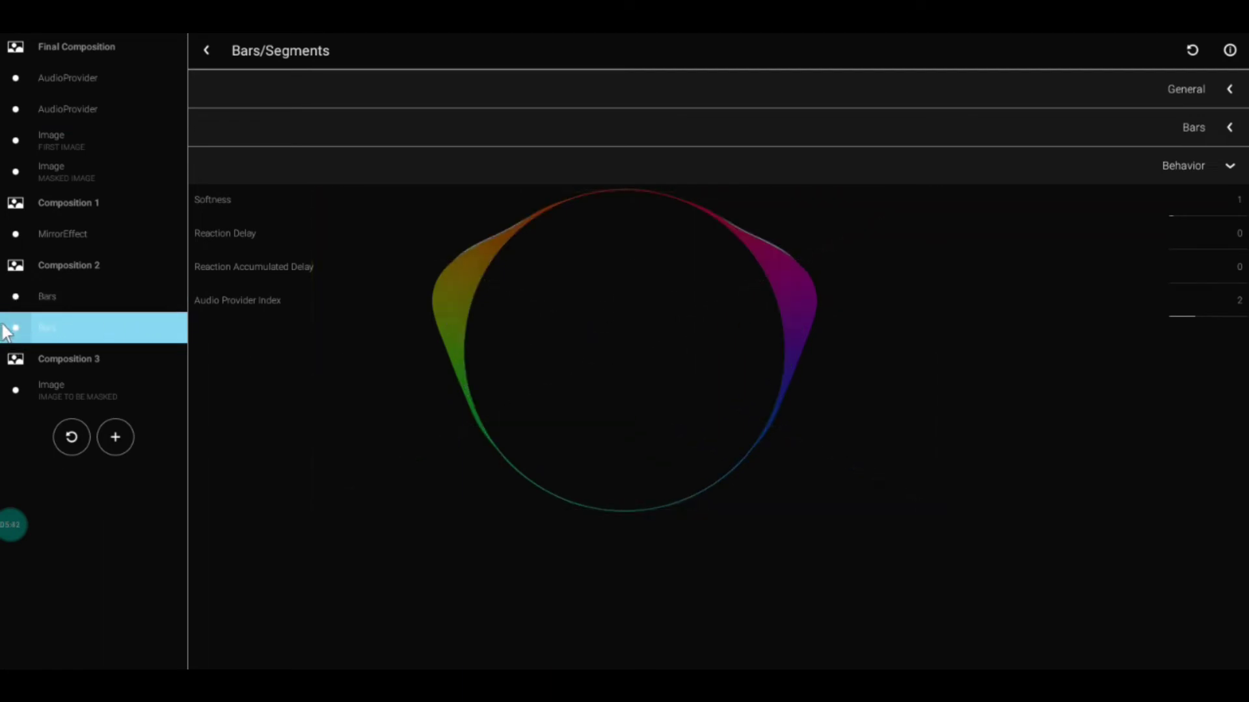
{"action": "left_click", "coordinate": [875, 117]}
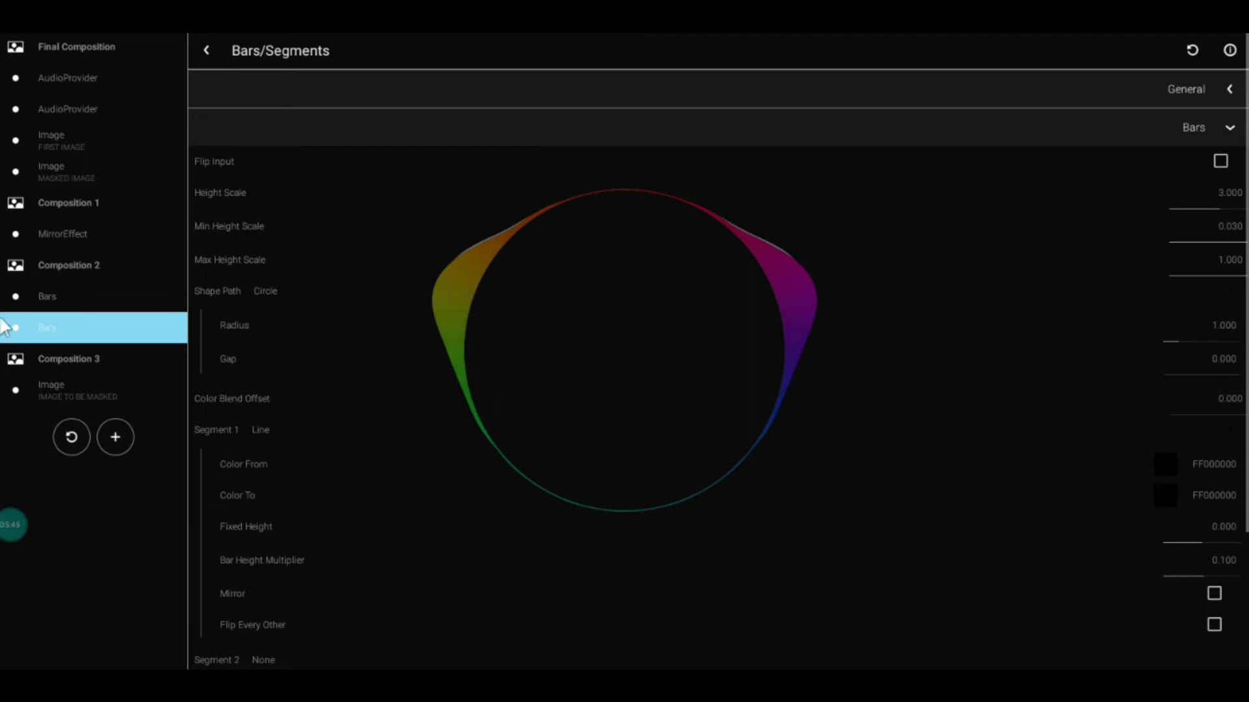
{"action": "left_click_drag", "start_coordinate": [16, 331], "coordinate": [22, 294]}
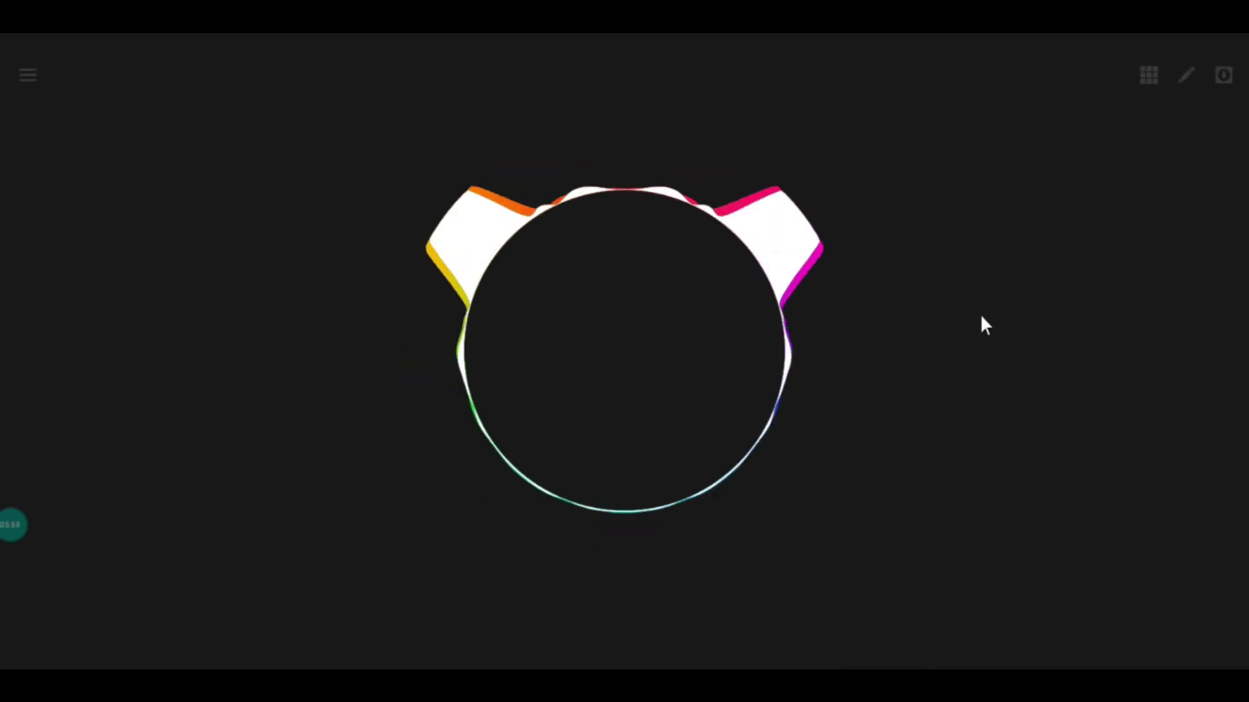
Enter 1000 as Max Height Scale for the second Bars layer, then the first
{"action": "left_click", "coordinate": [1187, 77]}
{"action": "left_click", "coordinate": [11, 328]}
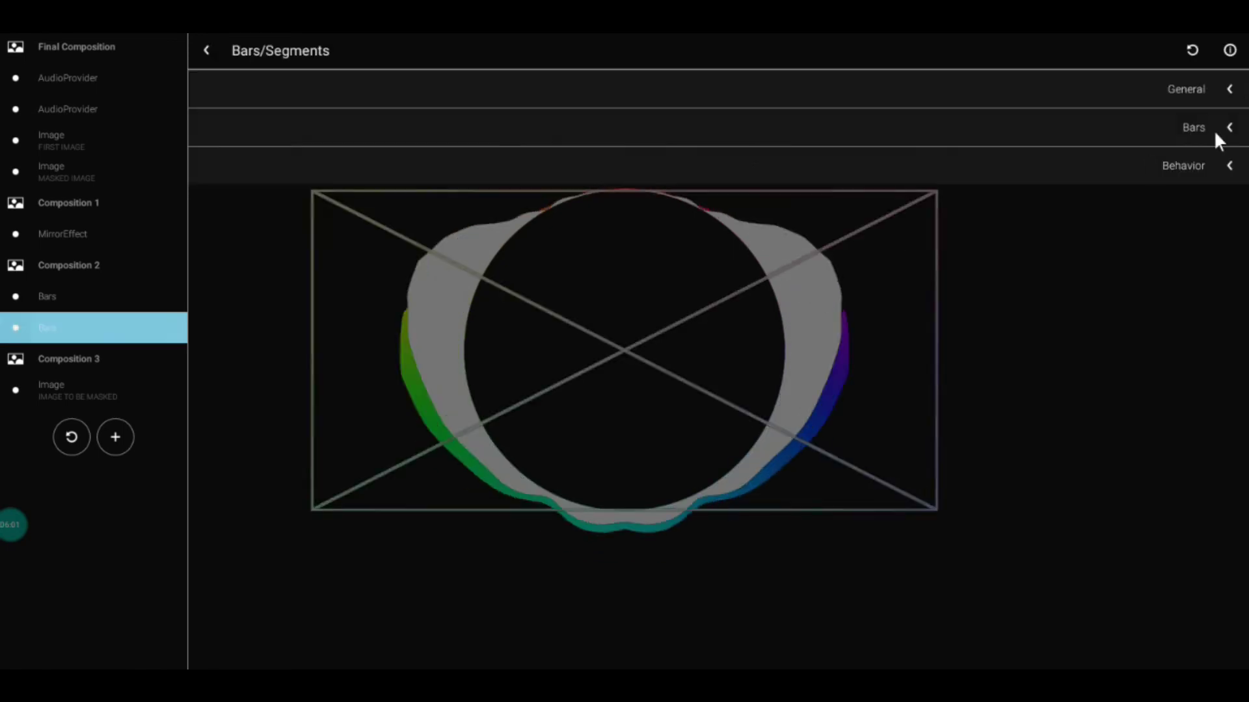
{"action": "left_click", "coordinate": [1200, 127]}
{"action": "left_click", "coordinate": [1214, 272]}
{"action": "left_click", "coordinate": [1216, 439]}
{"action": "type", "text": "1000"}
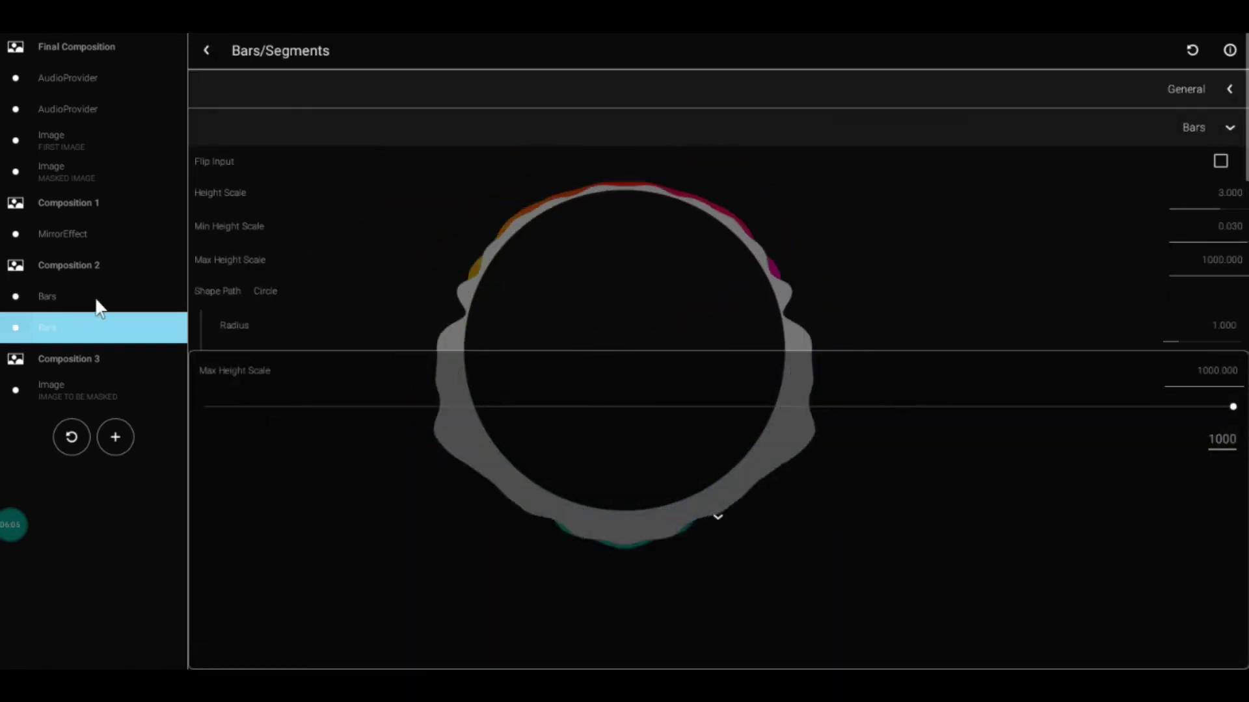
{"action": "left_click", "coordinate": [148, 298]}
{"action": "left_click", "coordinate": [1229, 264]}
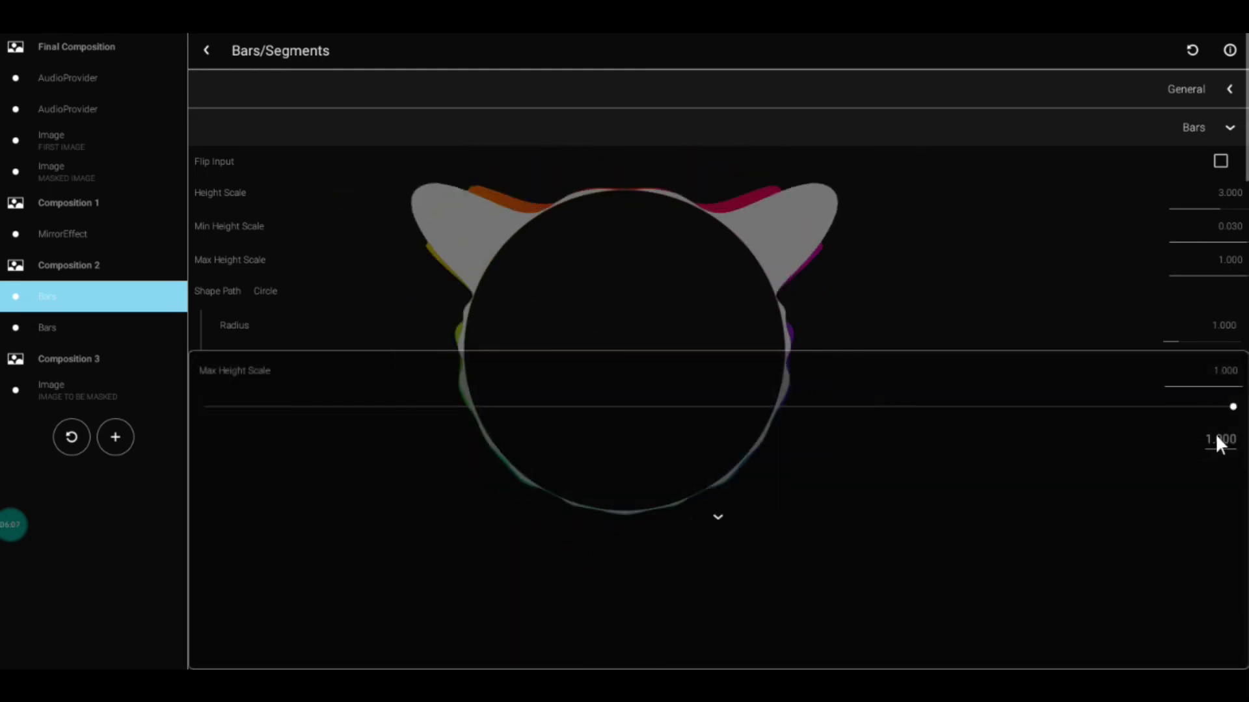
{"action": "left_click", "coordinate": [1218, 441]}
{"action": "type", "text": "1000"}
{"action": "left_click", "coordinate": [718, 517]}
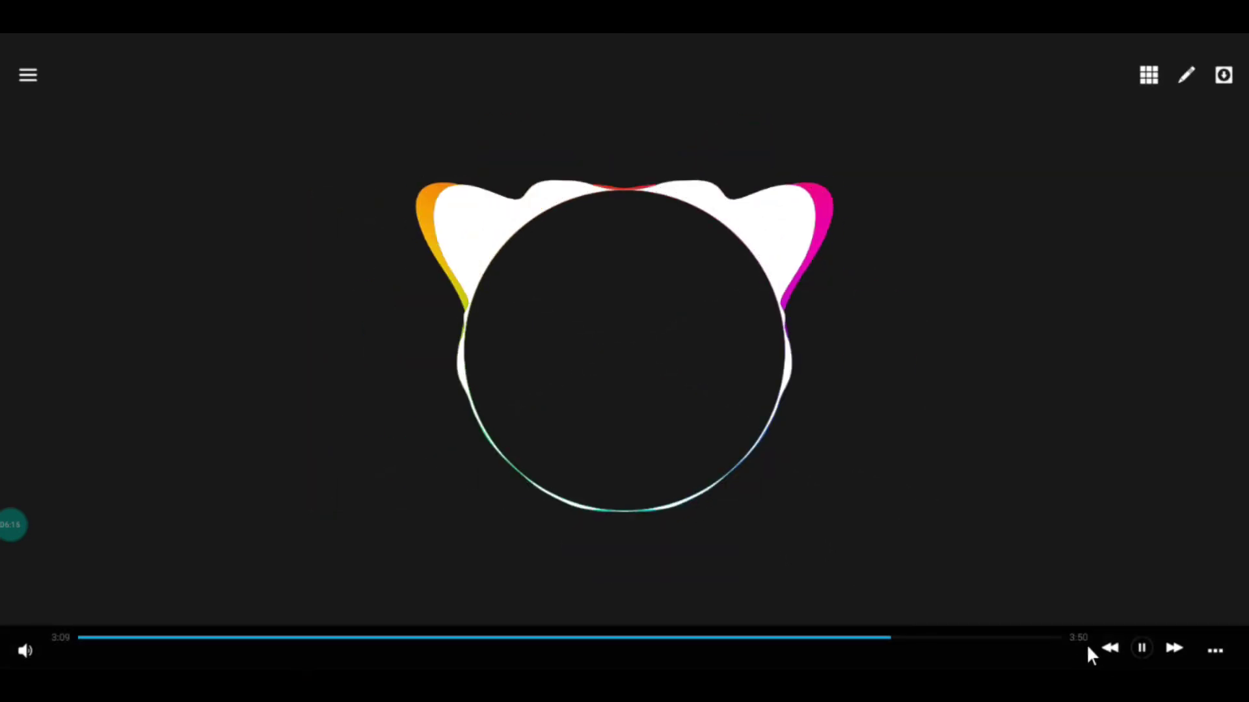
Rewind the song, then add another AudioProvider and Bars layer and open the new Bars settings
{"action": "left_click", "coordinate": [662, 638]}
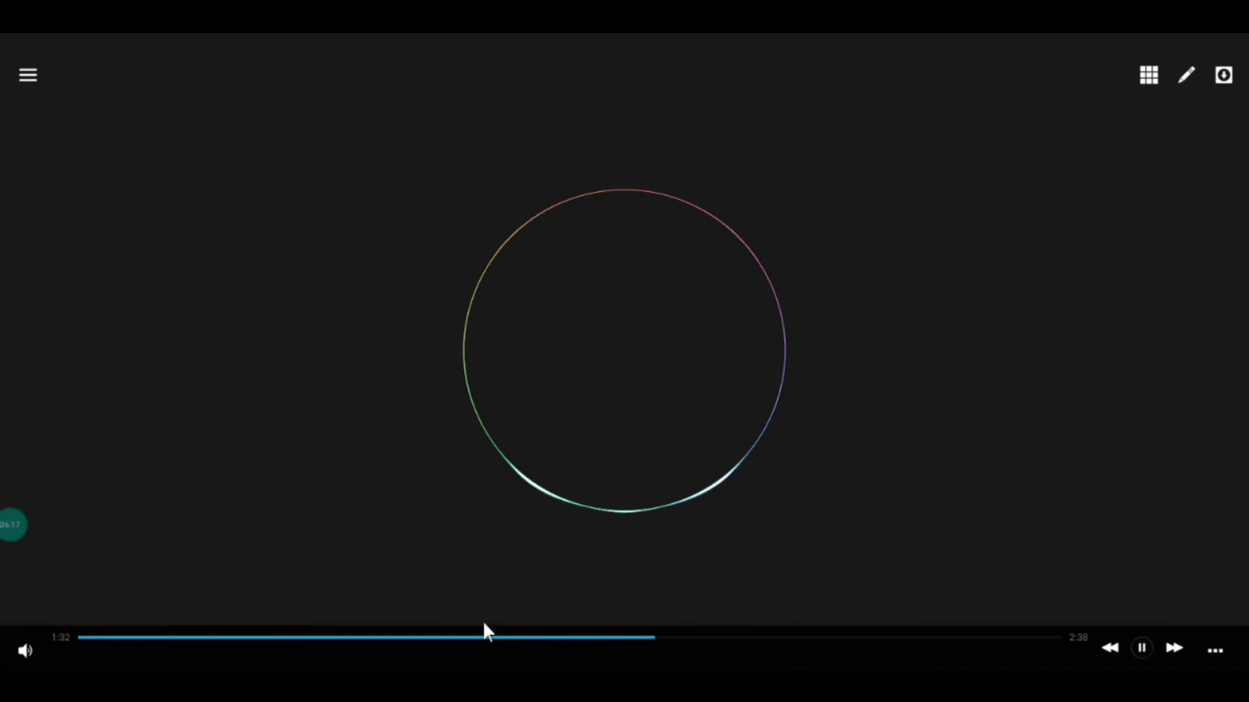
{"action": "left_click", "coordinate": [412, 639]}
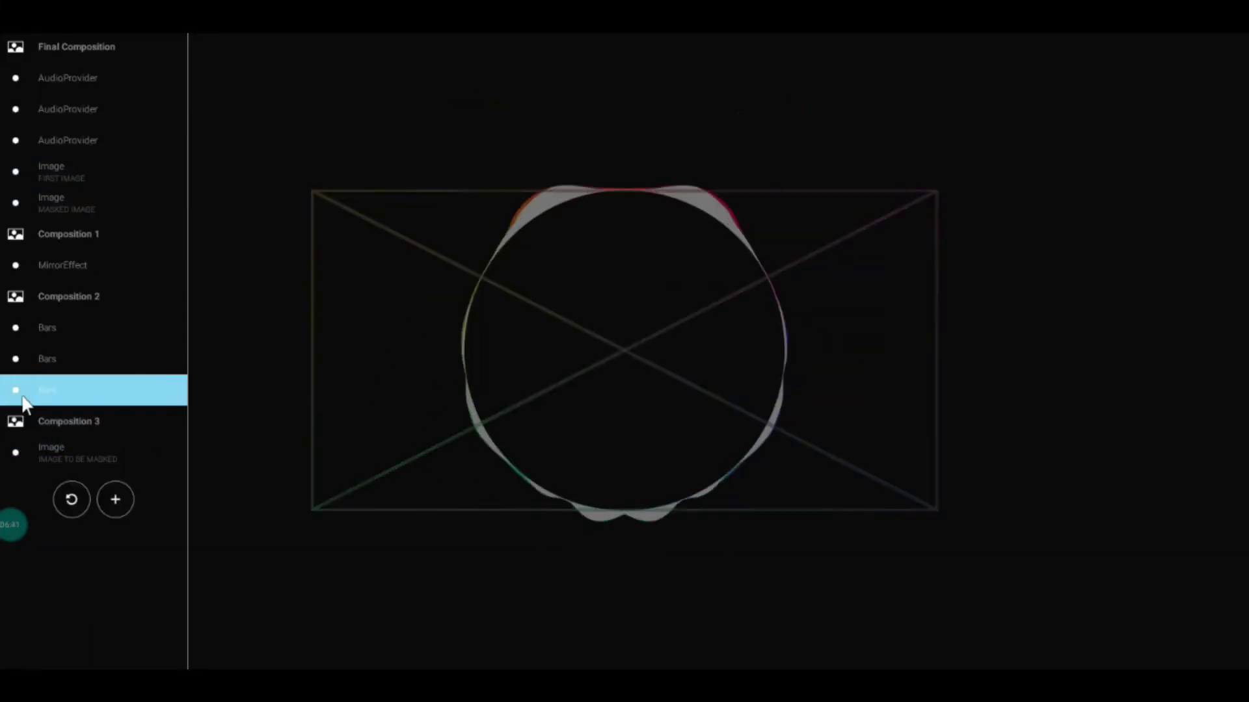
{"action": "left_click", "coordinate": [26, 327]}
{"action": "left_click", "coordinate": [26, 140]}
{"action": "left_click", "coordinate": [33, 173]}
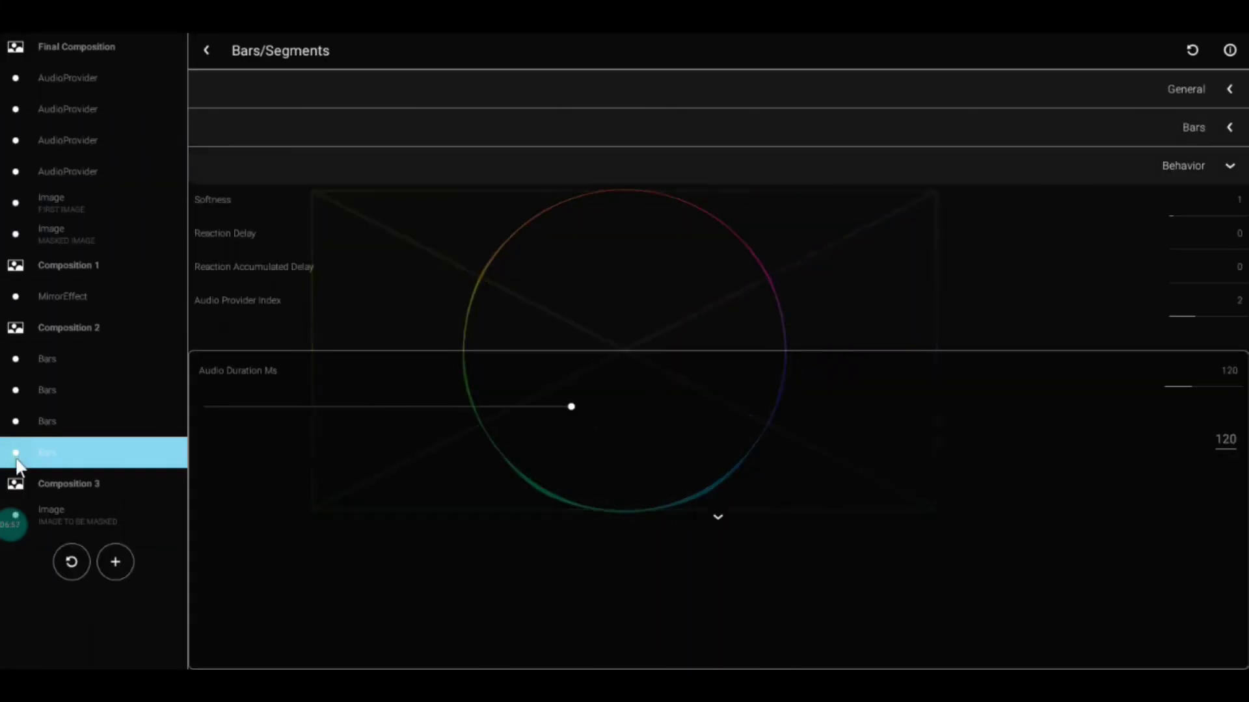